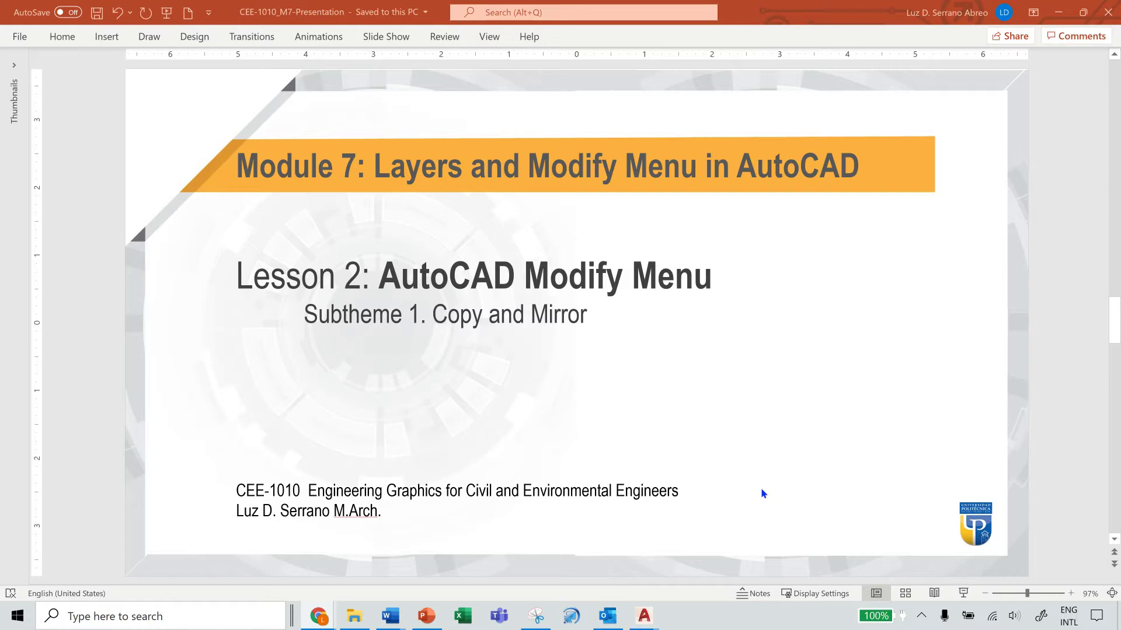
Step: Advance to the 'Command: COPY (co)' slide, then switch to the Copy & Mirror drawing
{"action": "scroll", "coordinate": [759, 432], "scroll_direction": "down", "scroll_amount": 1}
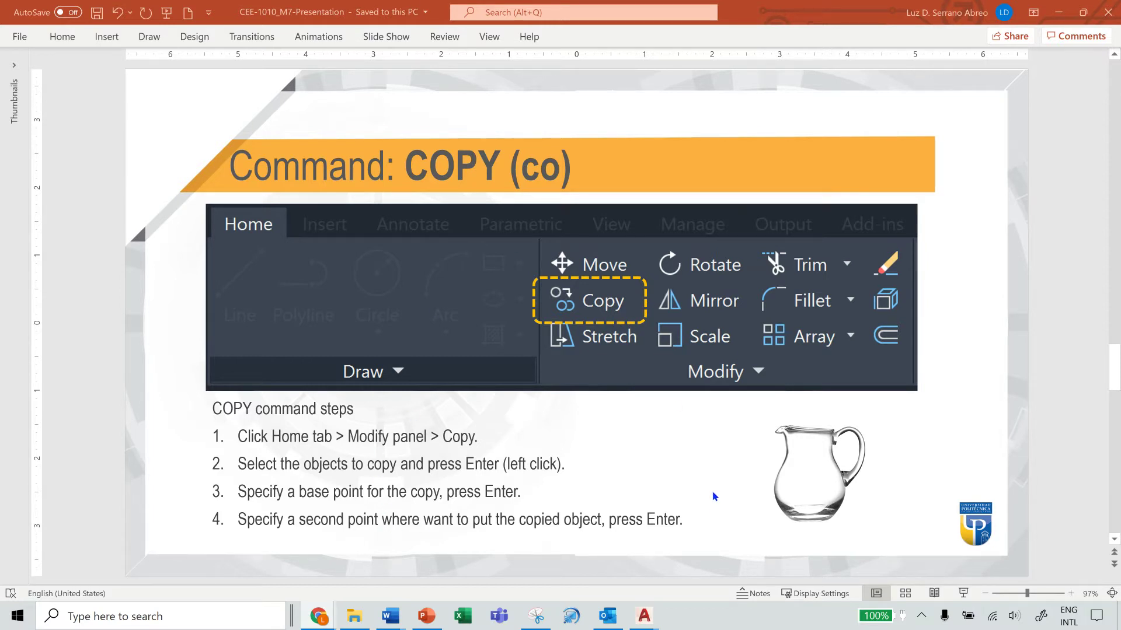
{"action": "mouse_move", "coordinate": [643, 616]}
{"action": "left_click", "coordinate": [487, 551]}
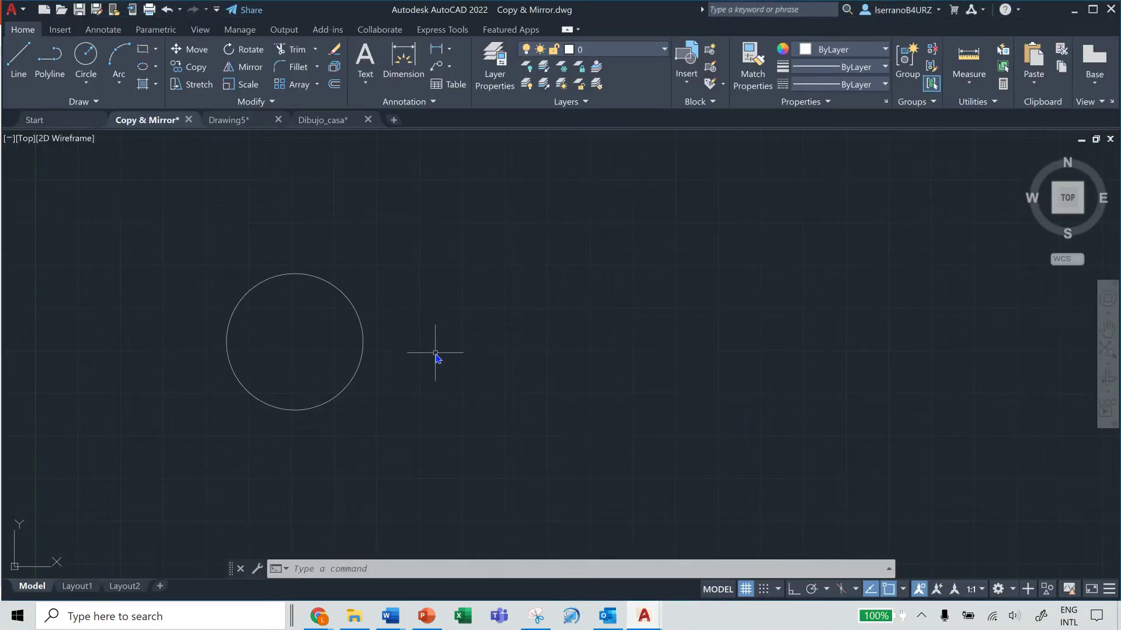
Step: Window-select the single circle twice, clearing the selection with Esc each time
{"action": "left_click", "coordinate": [353, 289]}
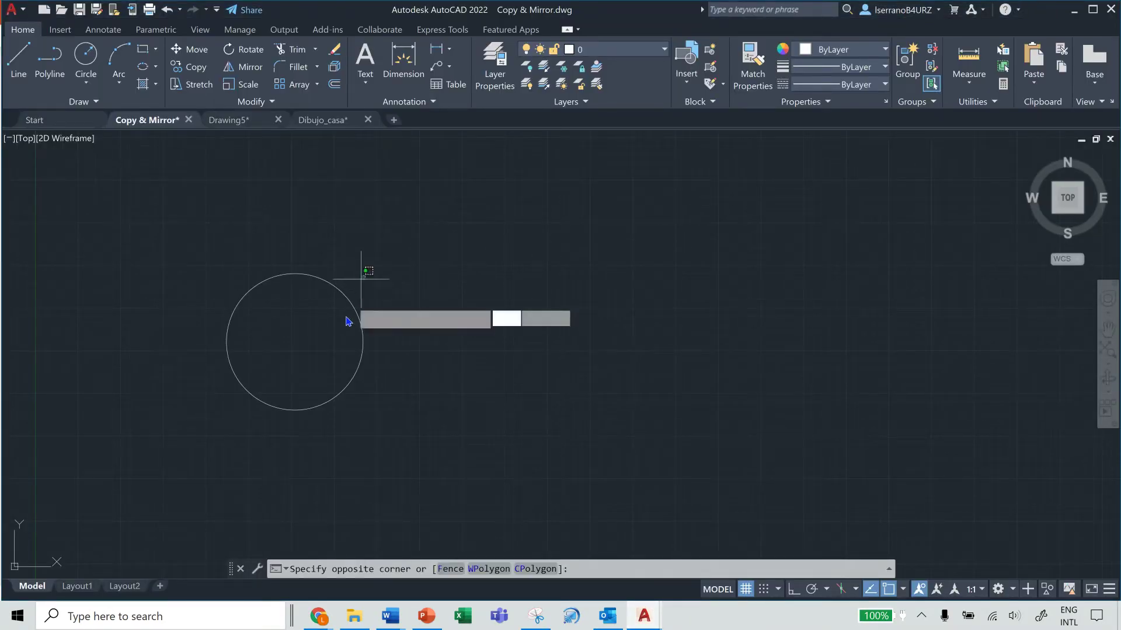
{"action": "left_click", "coordinate": [336, 343]}
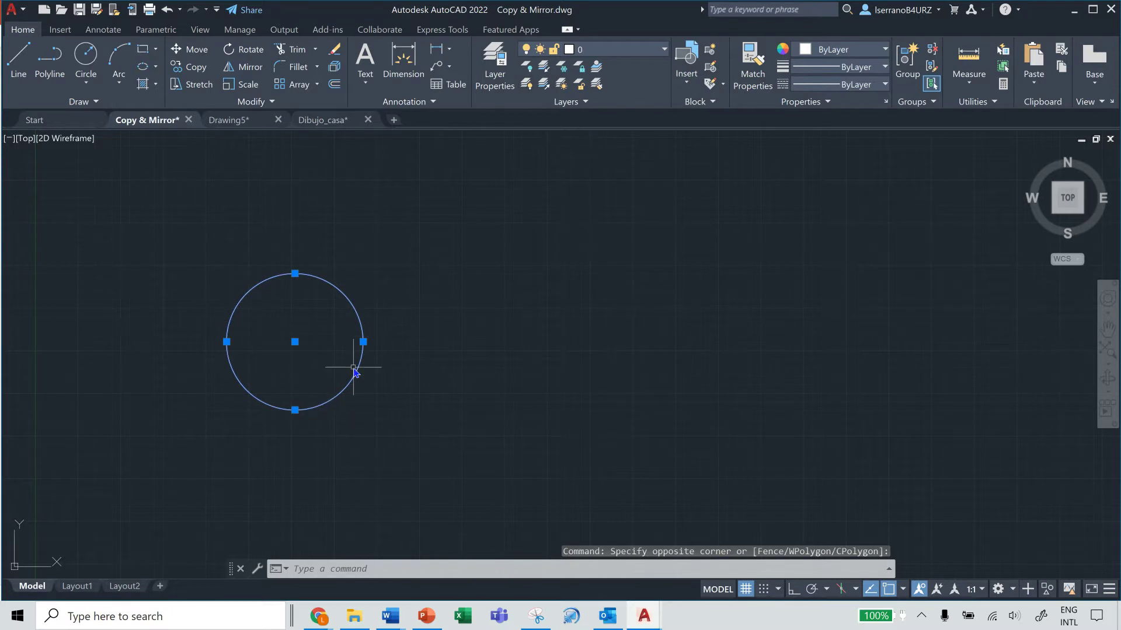
{"action": "key", "text": "Escape"}
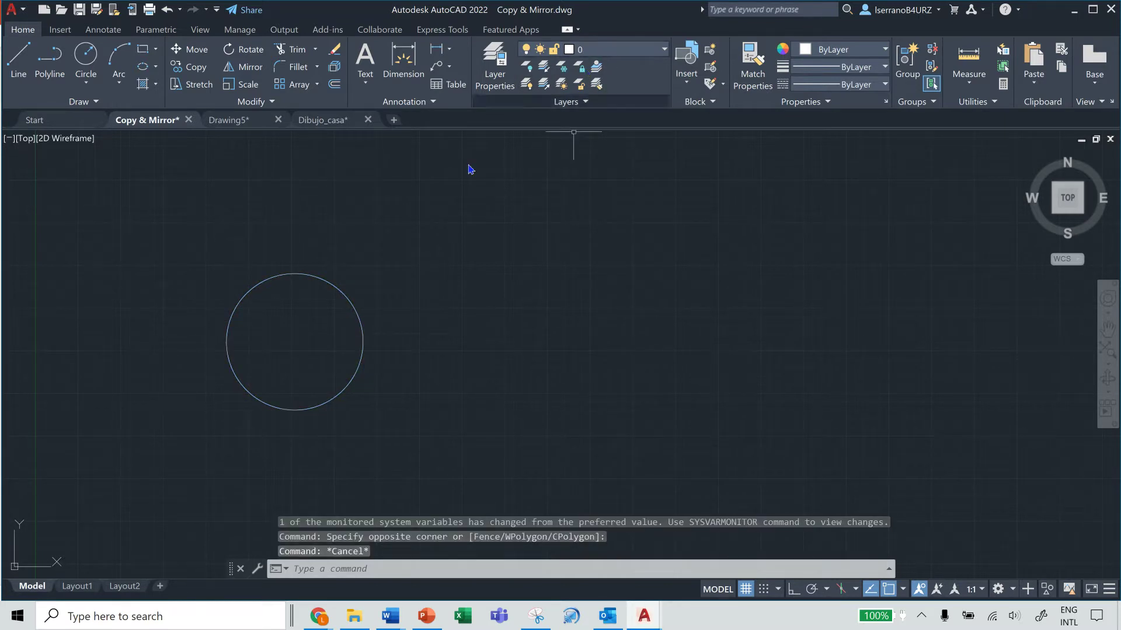
{"action": "left_click", "coordinate": [371, 278]}
{"action": "left_click", "coordinate": [294, 350]}
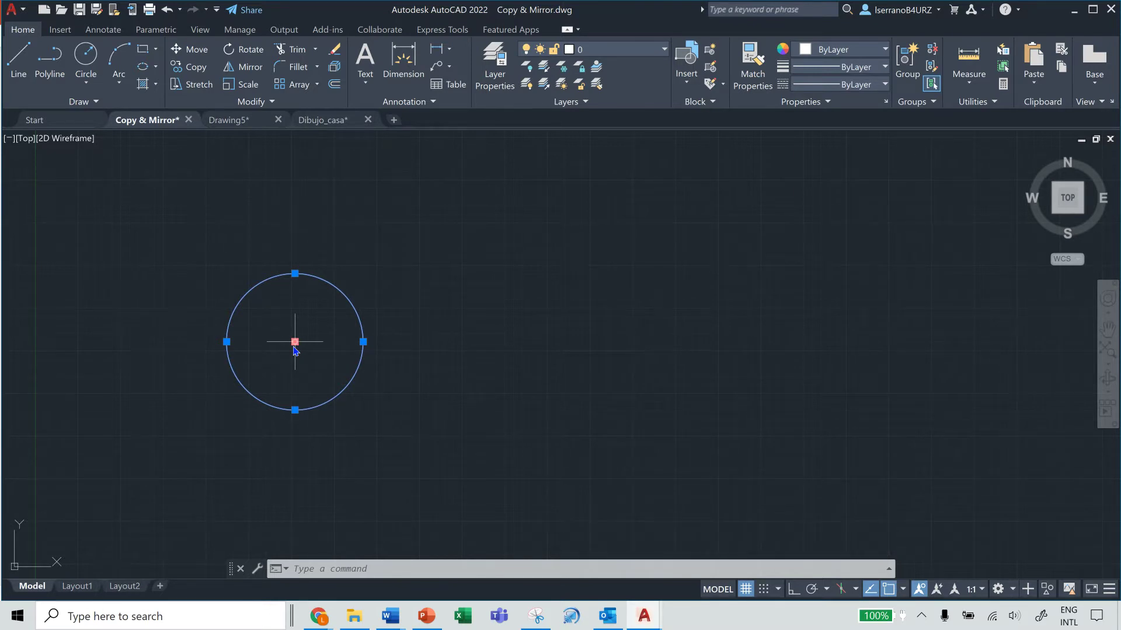
{"action": "key", "text": "Escape"}
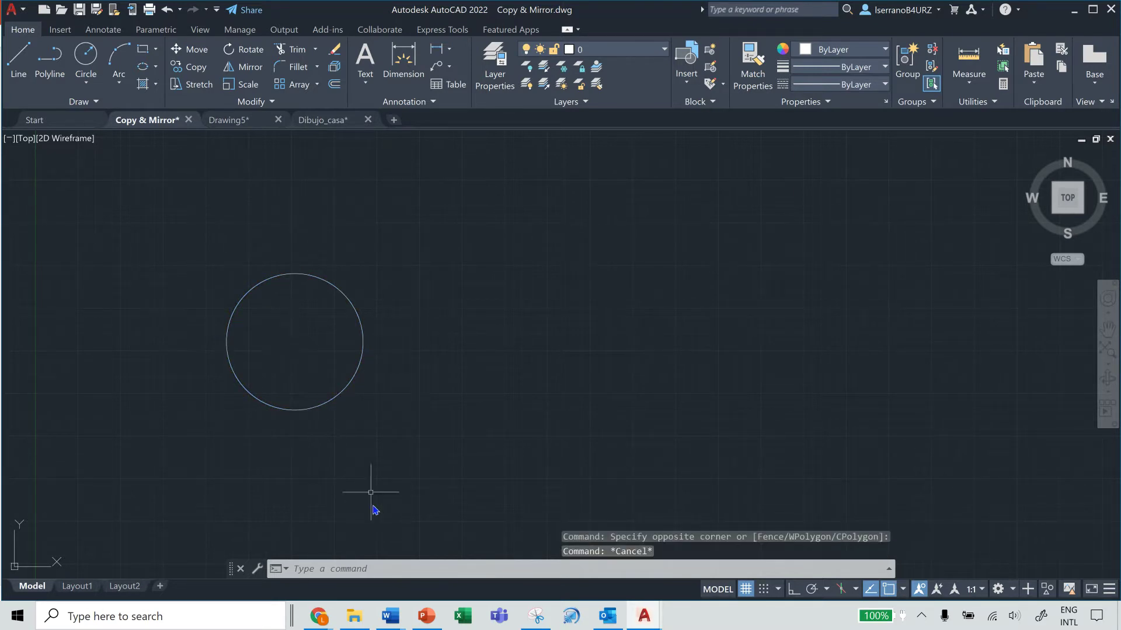
{"action": "left_click", "coordinate": [426, 569]}
Step: Start COPY and pick the circle as the object to copy
{"action": "type", "text": "COPY"}
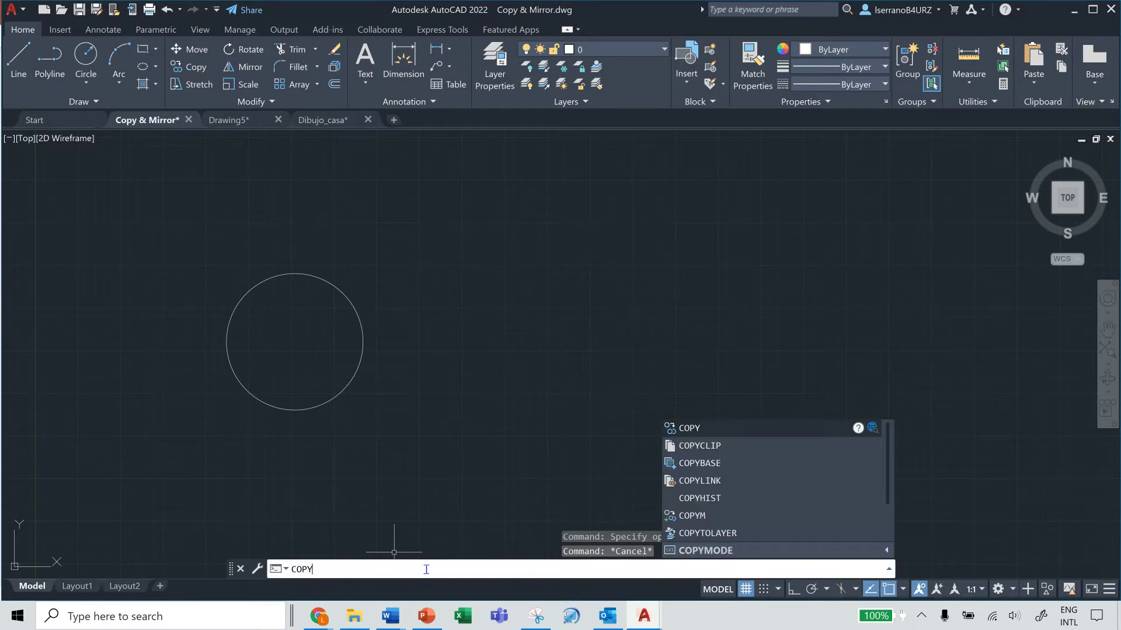
{"action": "key", "text": "Return"}
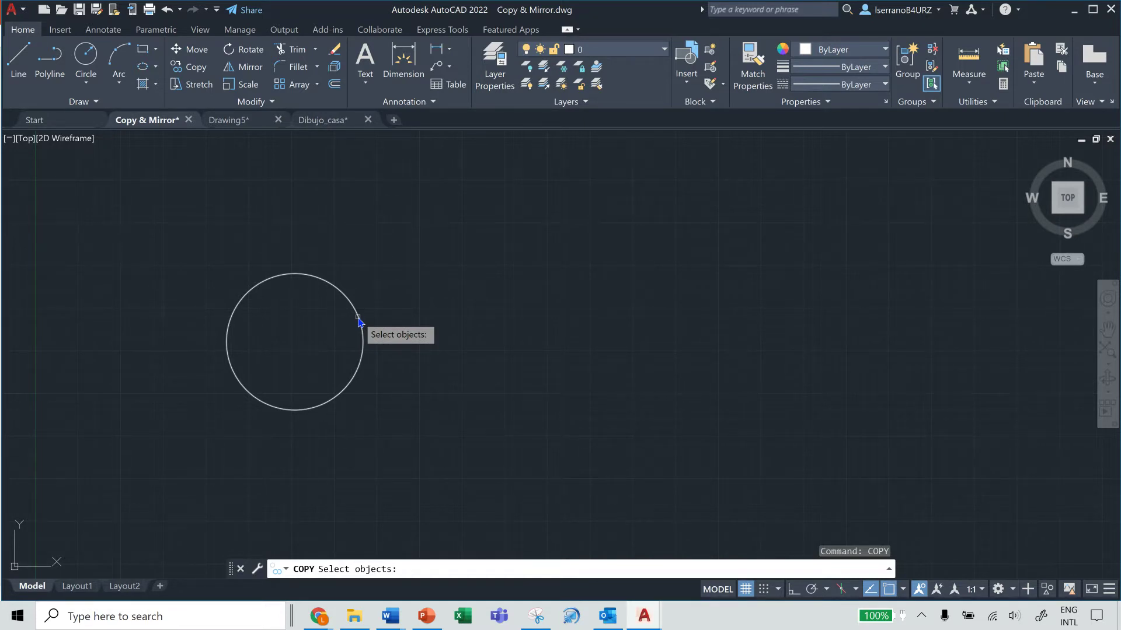
{"action": "left_click", "coordinate": [358, 318]}
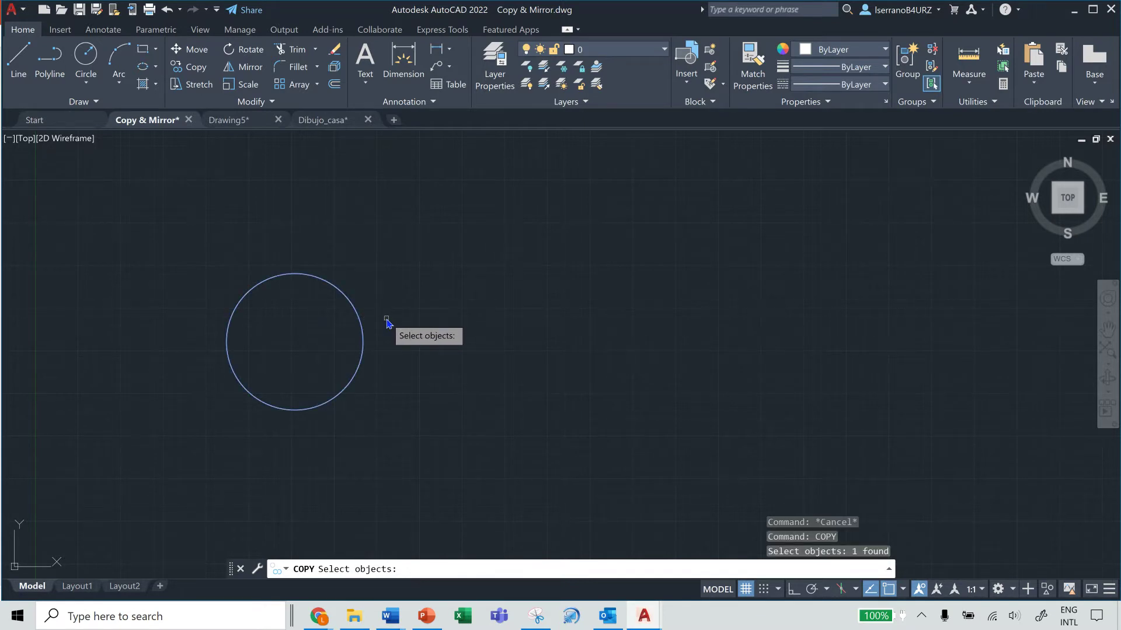
{"action": "key", "text": "Return"}
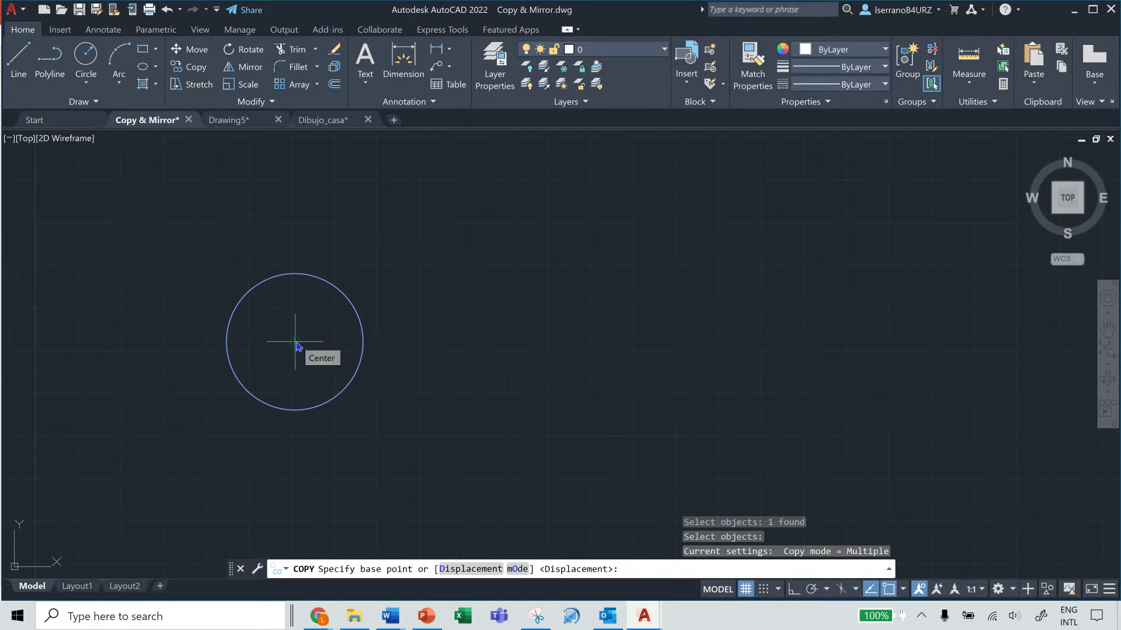
Step: Copy the circle from its centre to a point up and to the right, then exit COPY
{"action": "left_click", "coordinate": [296, 344]}
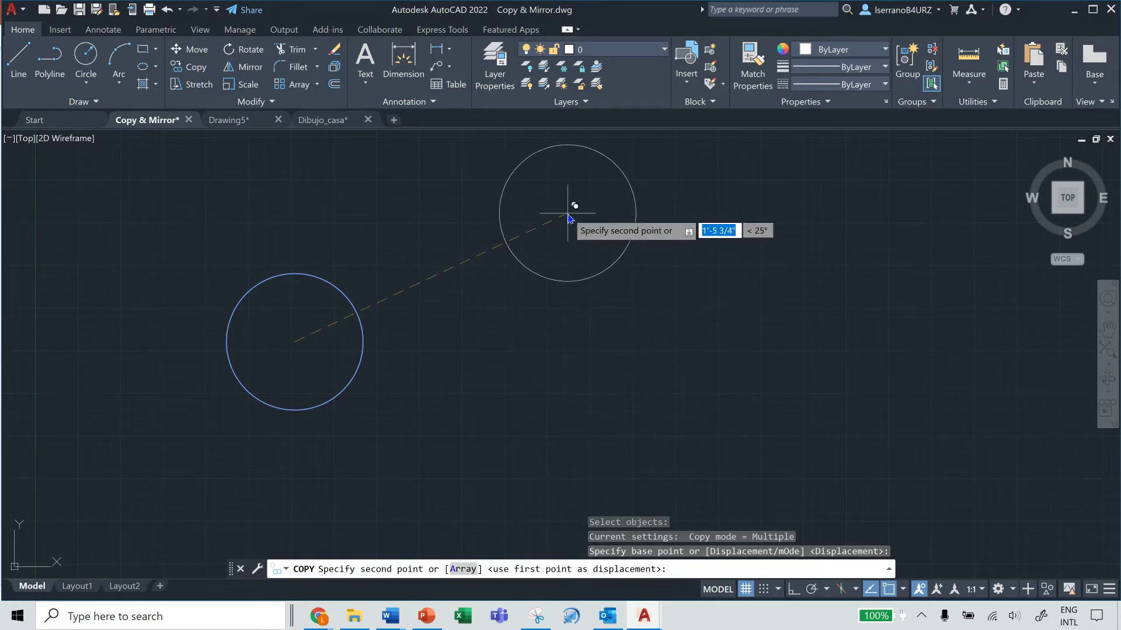
{"action": "left_click", "coordinate": [568, 218]}
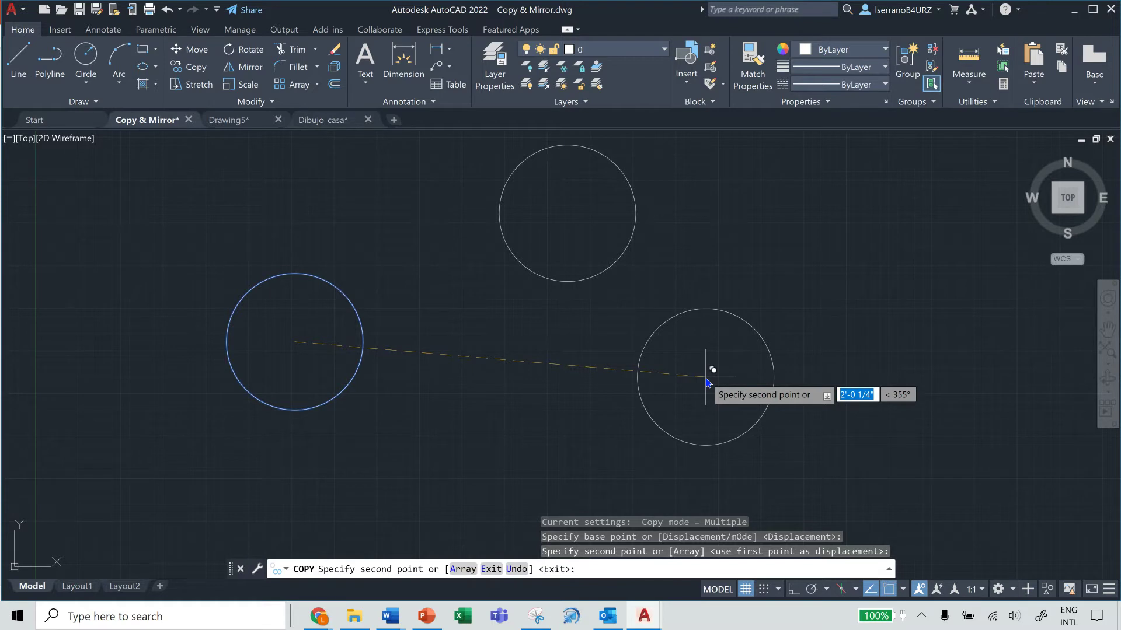
{"action": "key", "text": "Escape"}
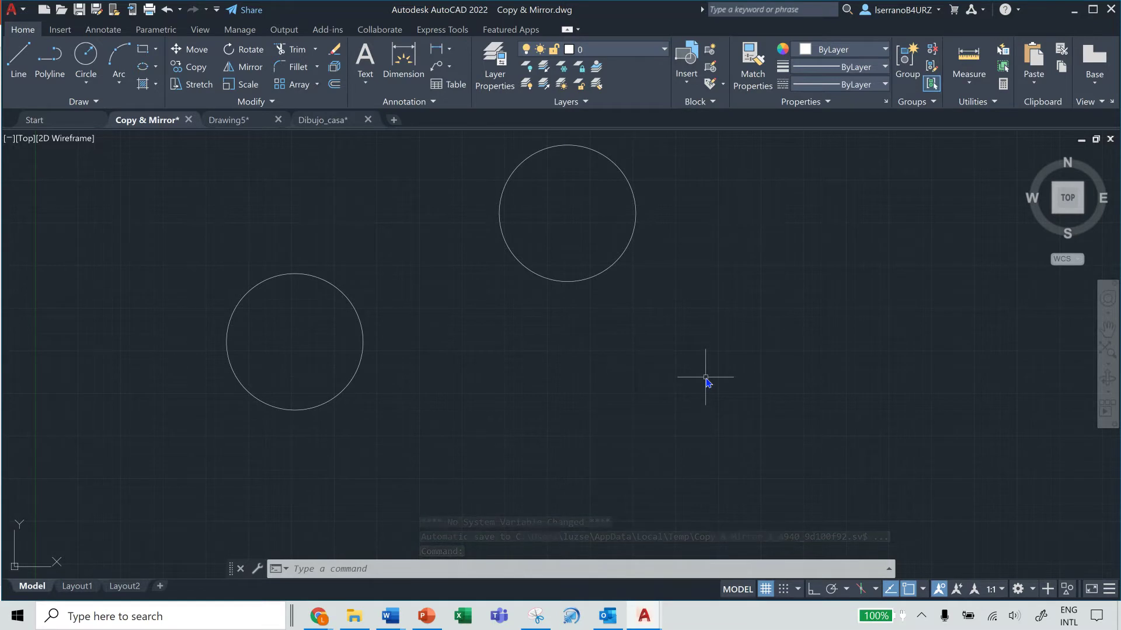
Step: Zoom All, then window-zoom onto the magenta circle, cyan arc and corner lines
{"action": "type", "text": "z"}
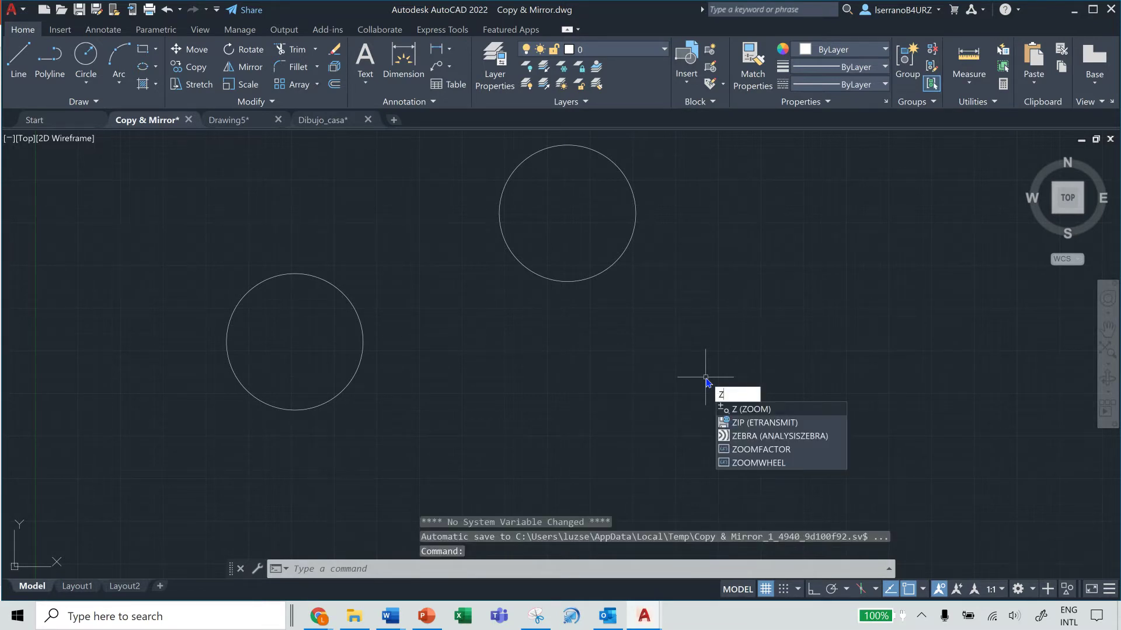
{"action": "key", "text": "Return"}
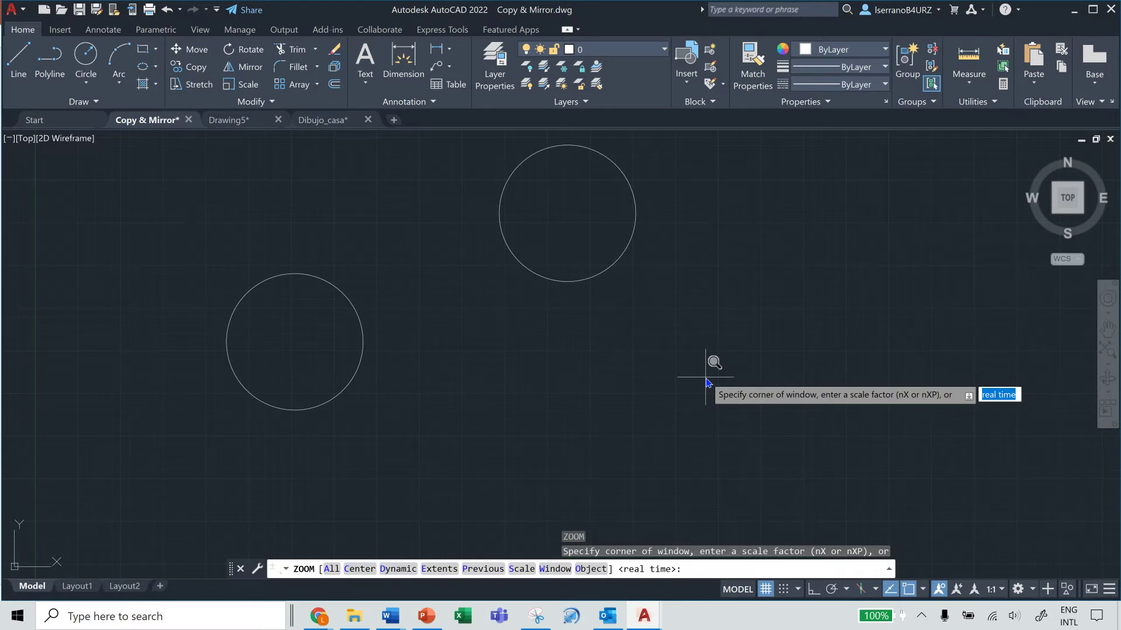
{"action": "type", "text": "a"}
{"action": "key", "text": "Return"}
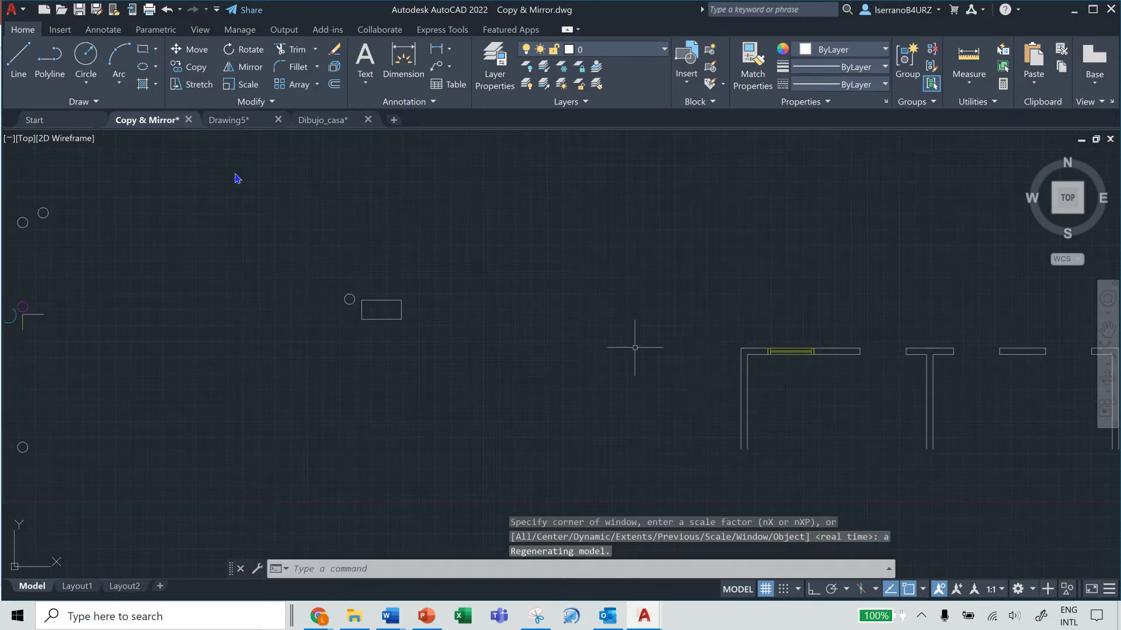
{"action": "type", "text": "z"}
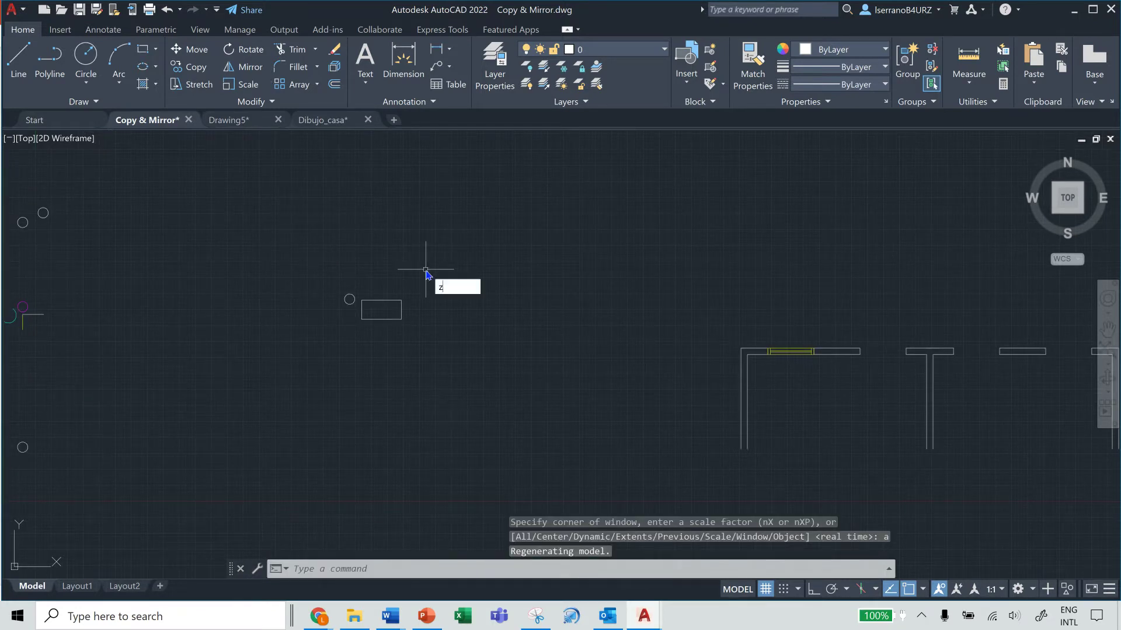
{"action": "key", "text": "Return"}
{"action": "type", "text": "w"}
{"action": "key", "text": "Return"}
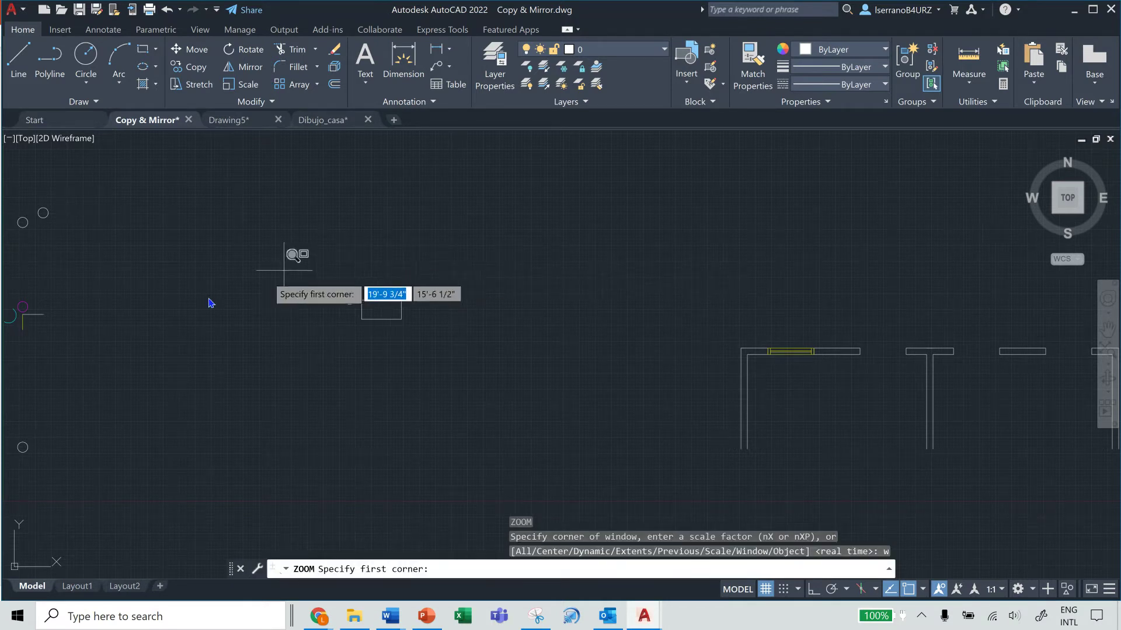
{"action": "left_click", "coordinate": [102, 291]}
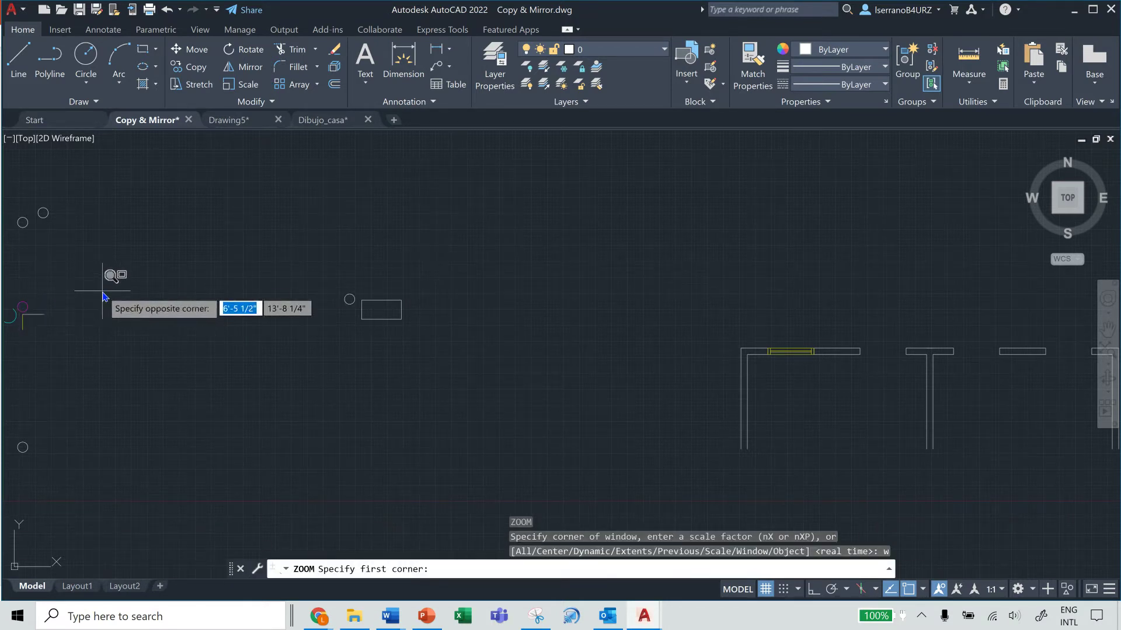
{"action": "left_click", "coordinate": [16, 349]}
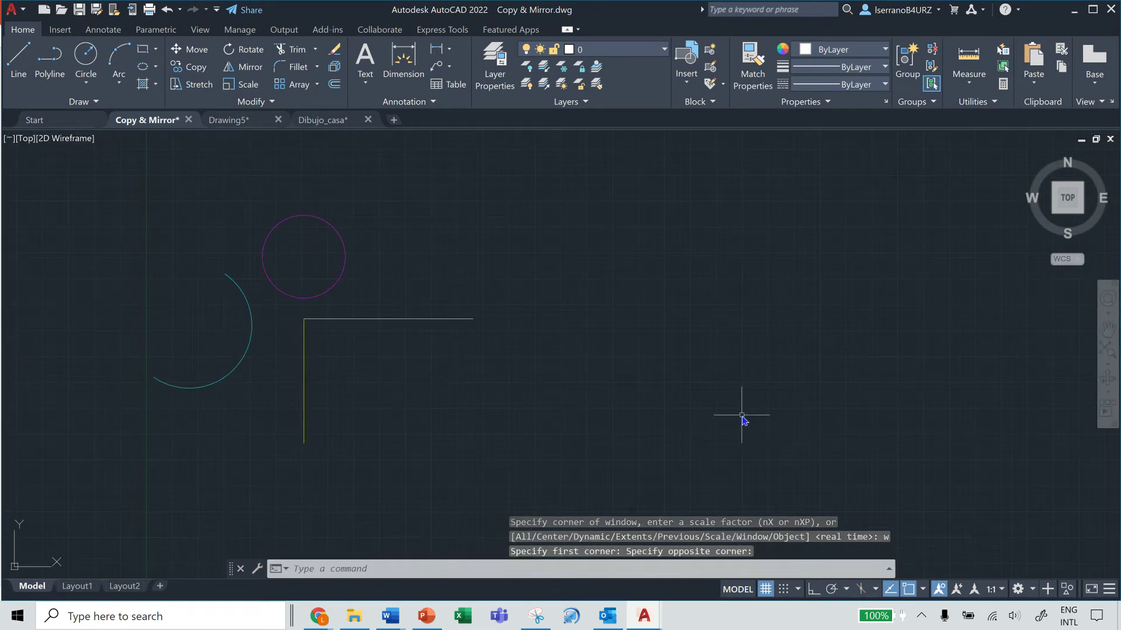
{"action": "key", "text": "Escape"}
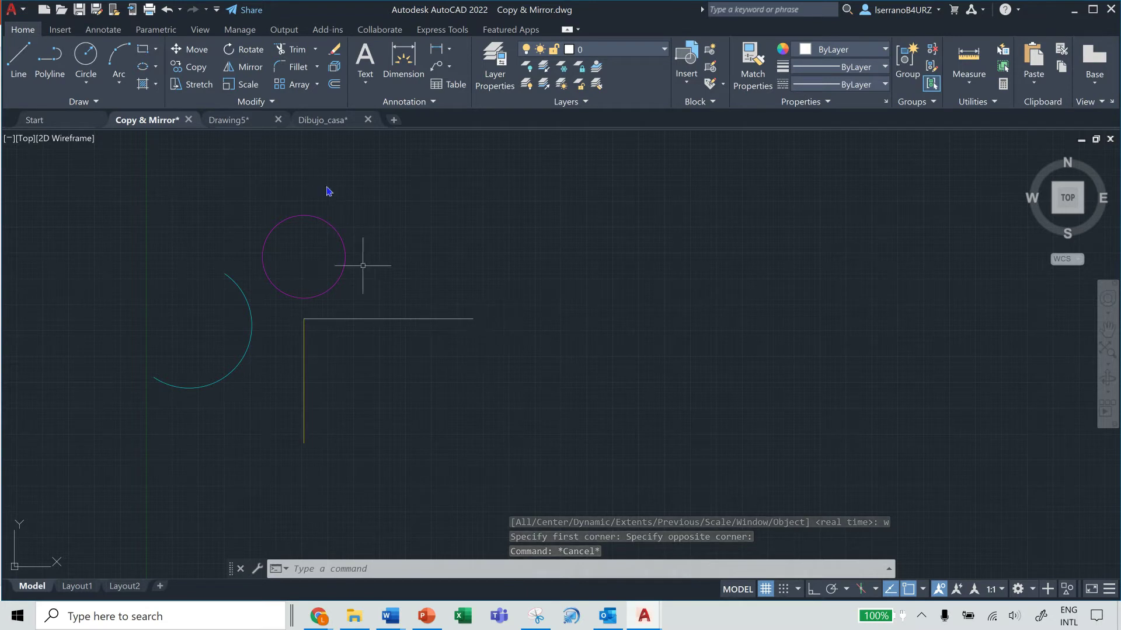
{"action": "left_click", "coordinate": [352, 215]}
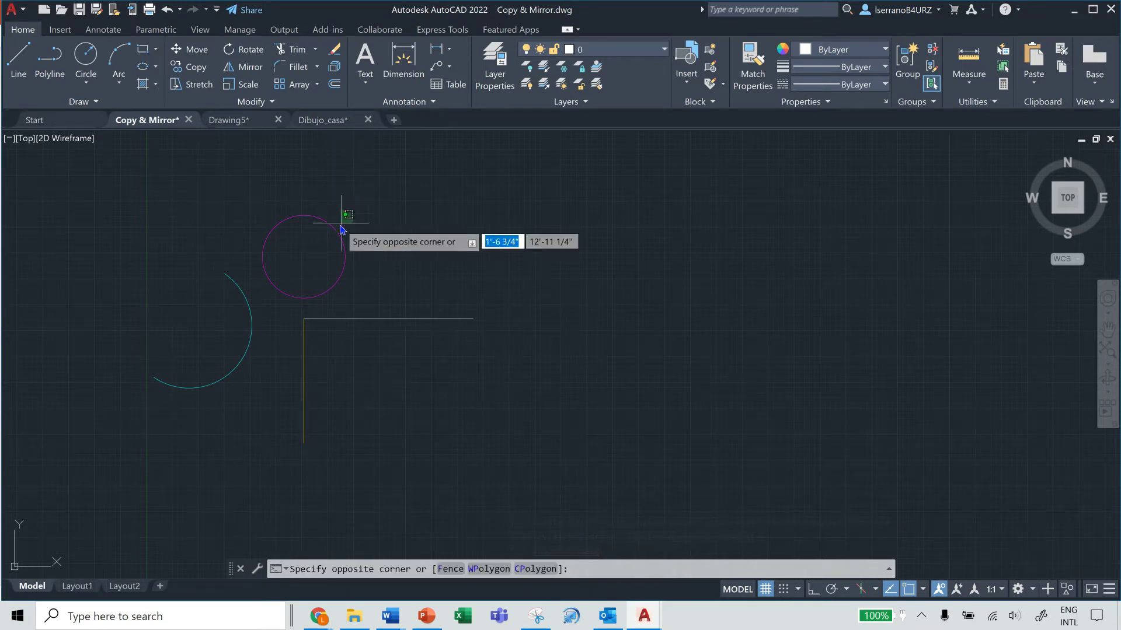
{"action": "left_click", "coordinate": [326, 250]}
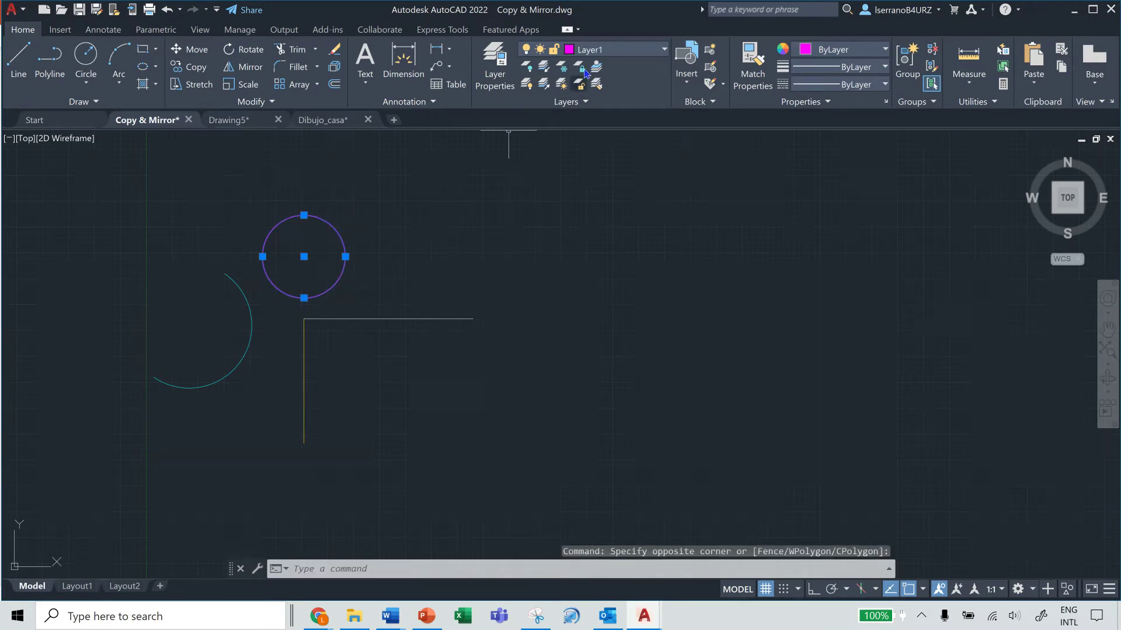
{"action": "key", "text": "Escape"}
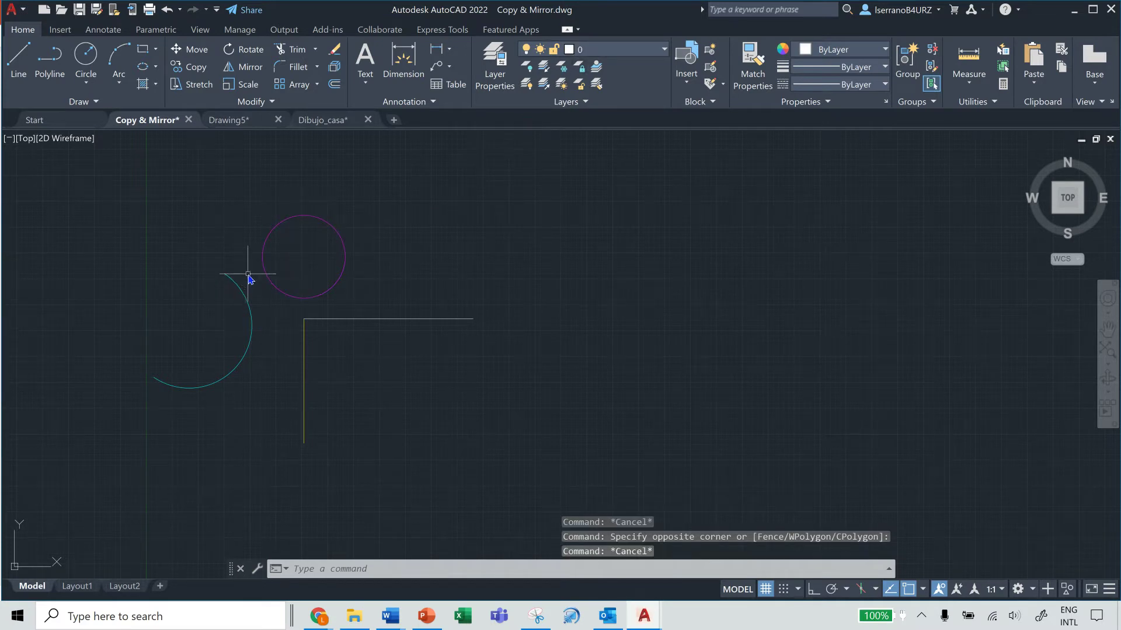
{"action": "left_click", "coordinate": [250, 275]}
{"action": "left_click", "coordinate": [200, 330]}
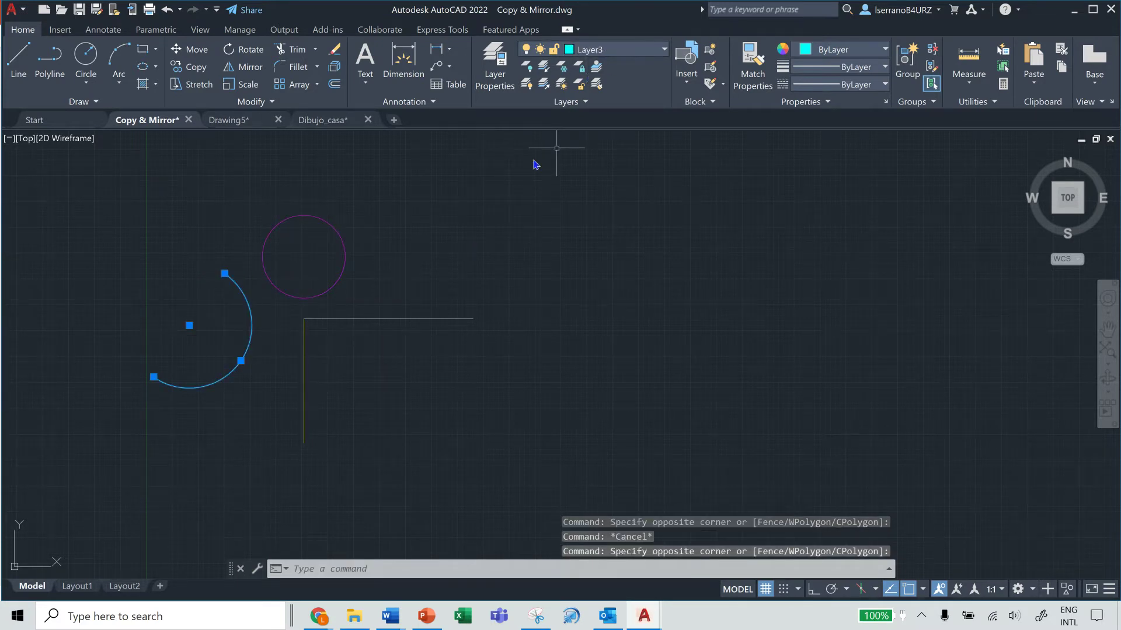
{"action": "key", "text": "Escape"}
{"action": "left_click", "coordinate": [329, 378]}
{"action": "left_click", "coordinate": [276, 419]}
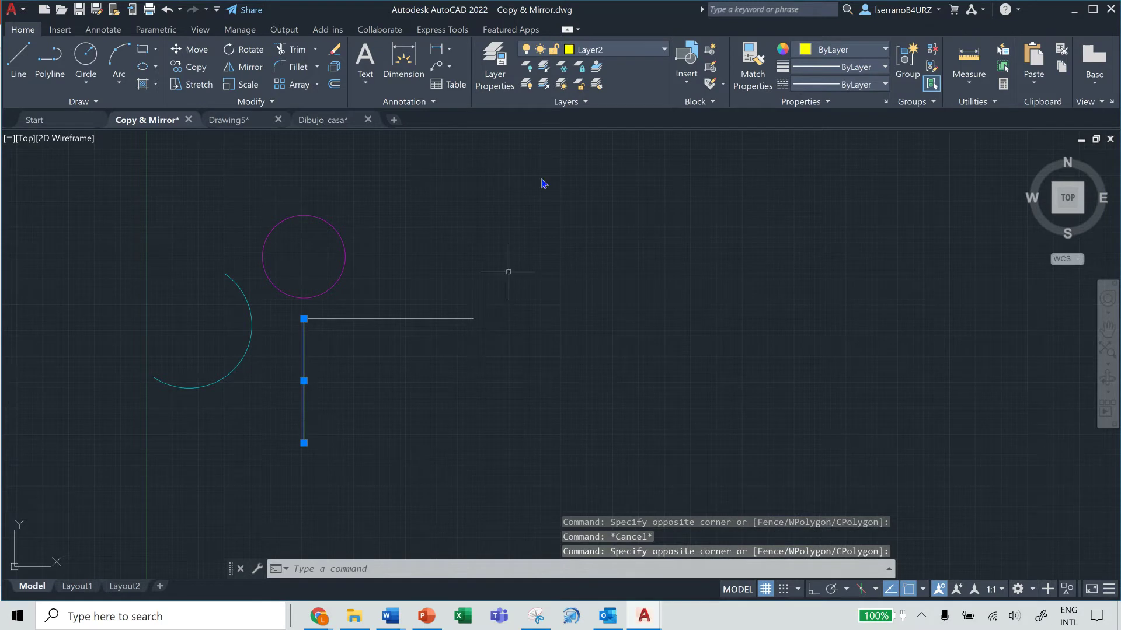
{"action": "key", "text": "Escape"}
{"action": "left_click", "coordinate": [416, 300]}
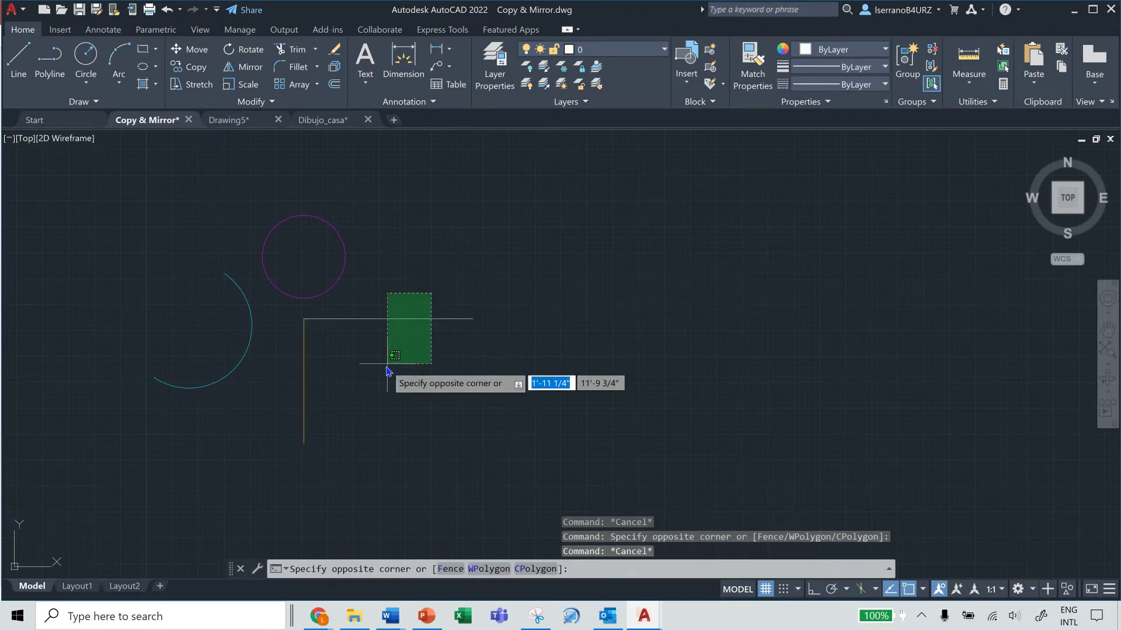
{"action": "left_click", "coordinate": [385, 366]}
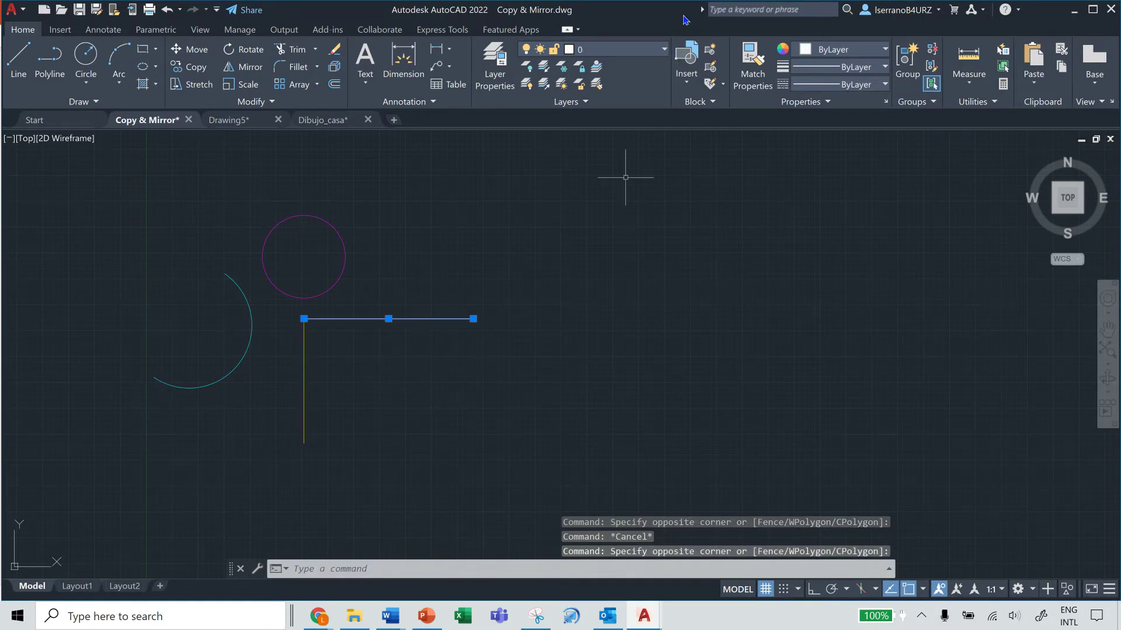
{"action": "key", "text": "Escape"}
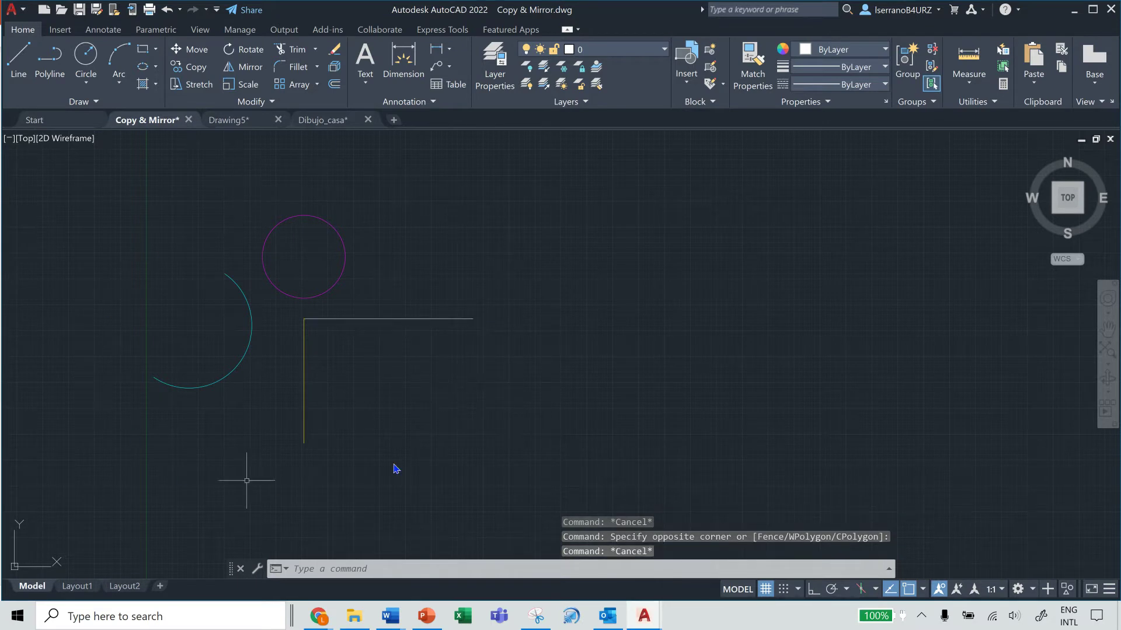
{"action": "left_click", "coordinate": [422, 571]}
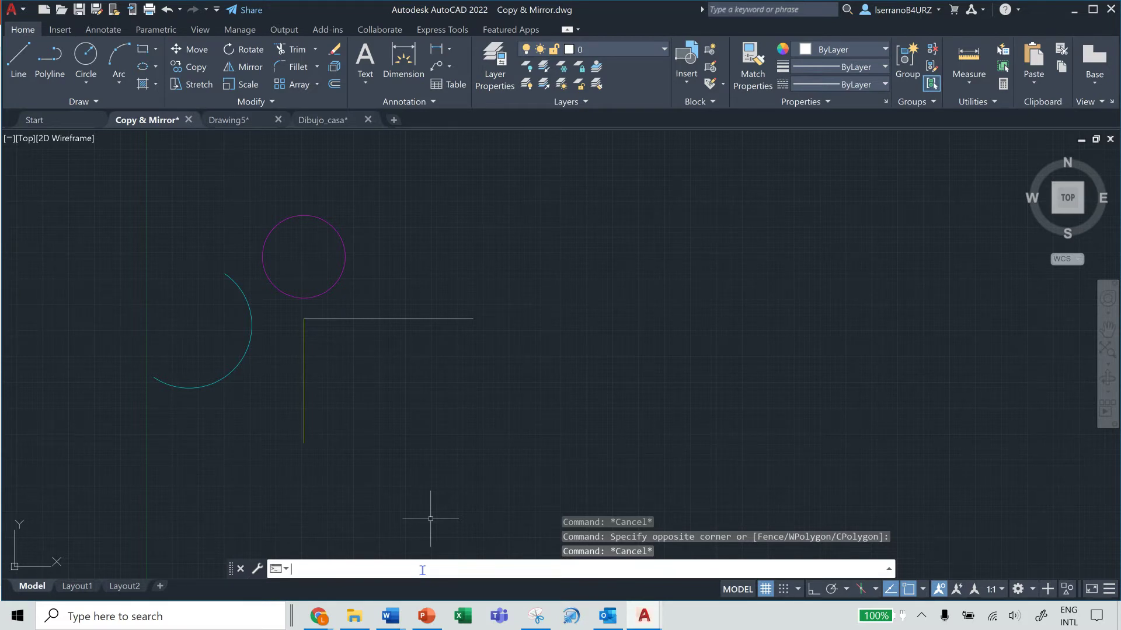
Step: Start CO and window-select the circle, arc and both corner lines
{"action": "type", "text": "CO"}
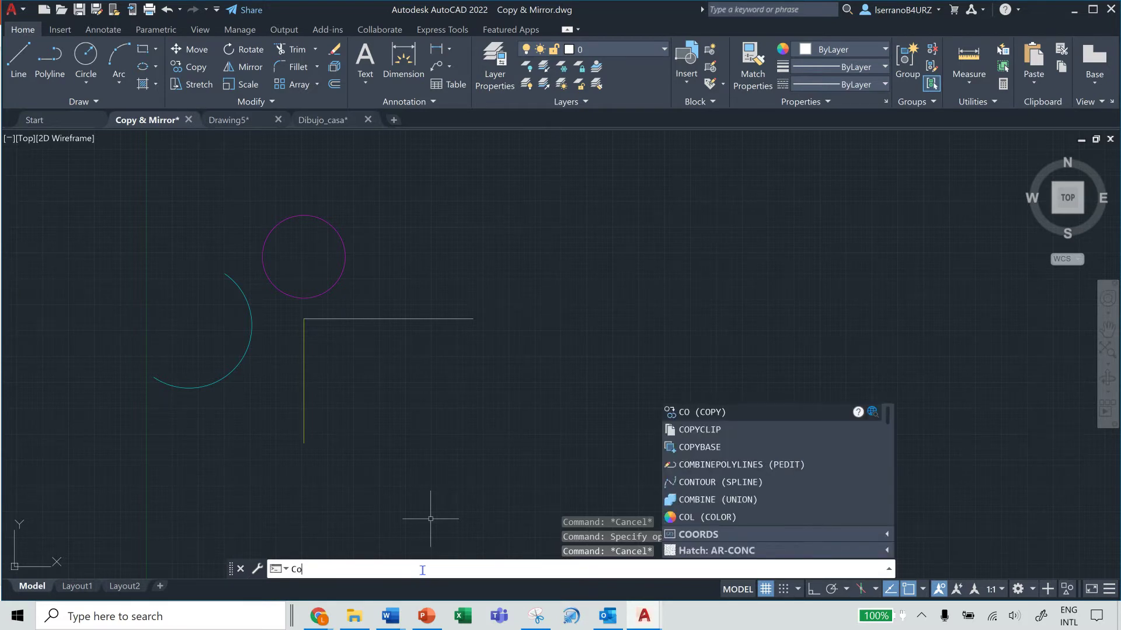
{"action": "key", "text": "Return"}
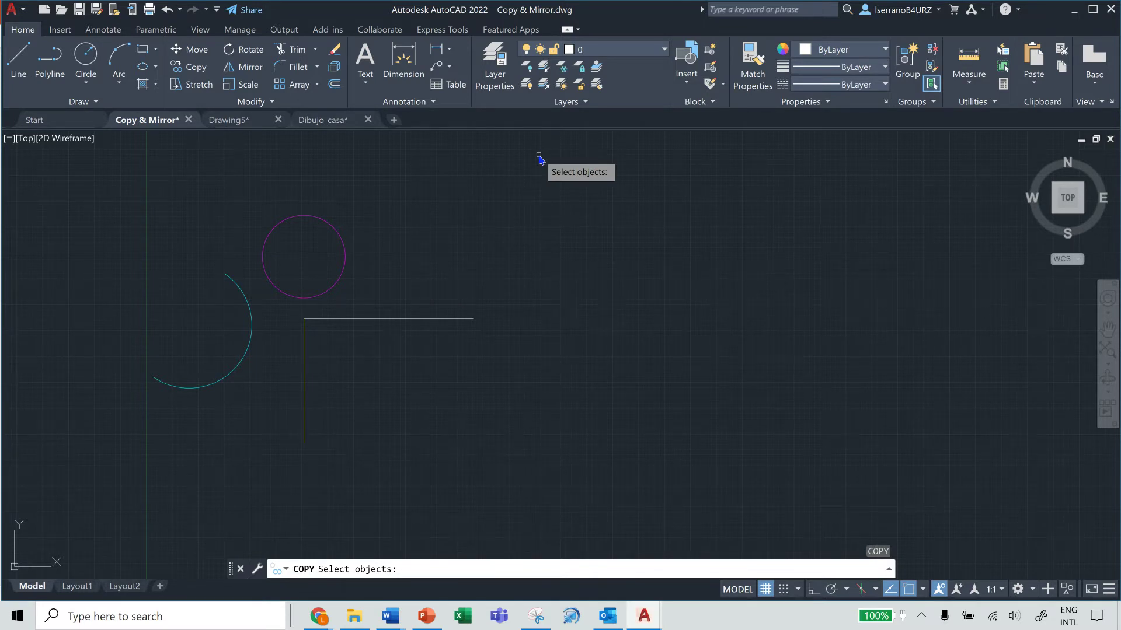
{"action": "left_click", "coordinate": [538, 155]}
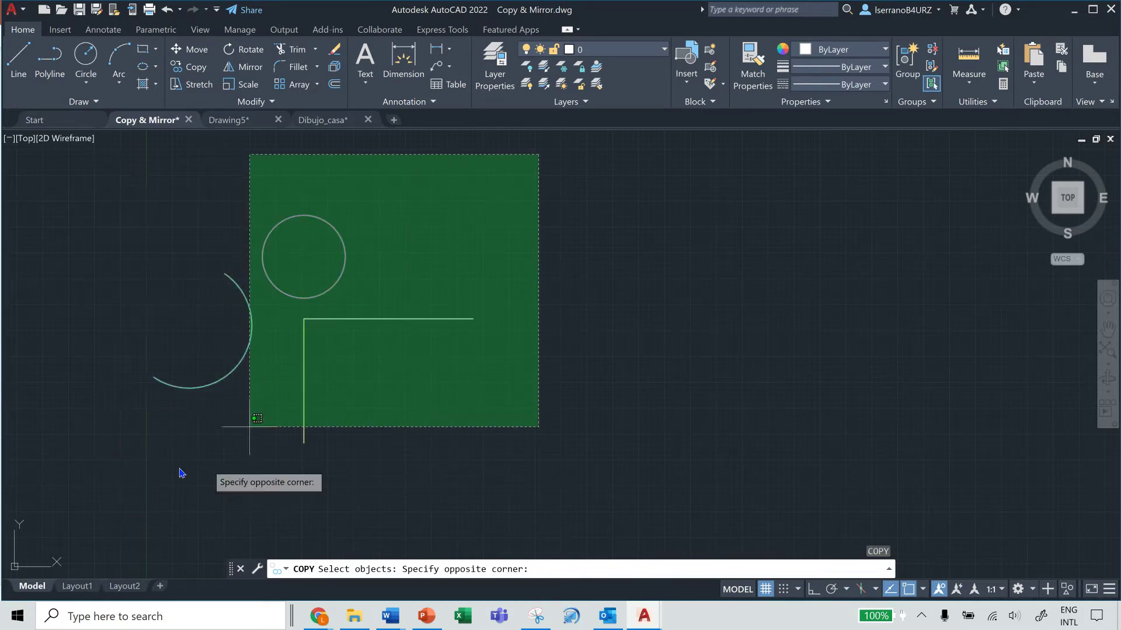
{"action": "left_click", "coordinate": [76, 472]}
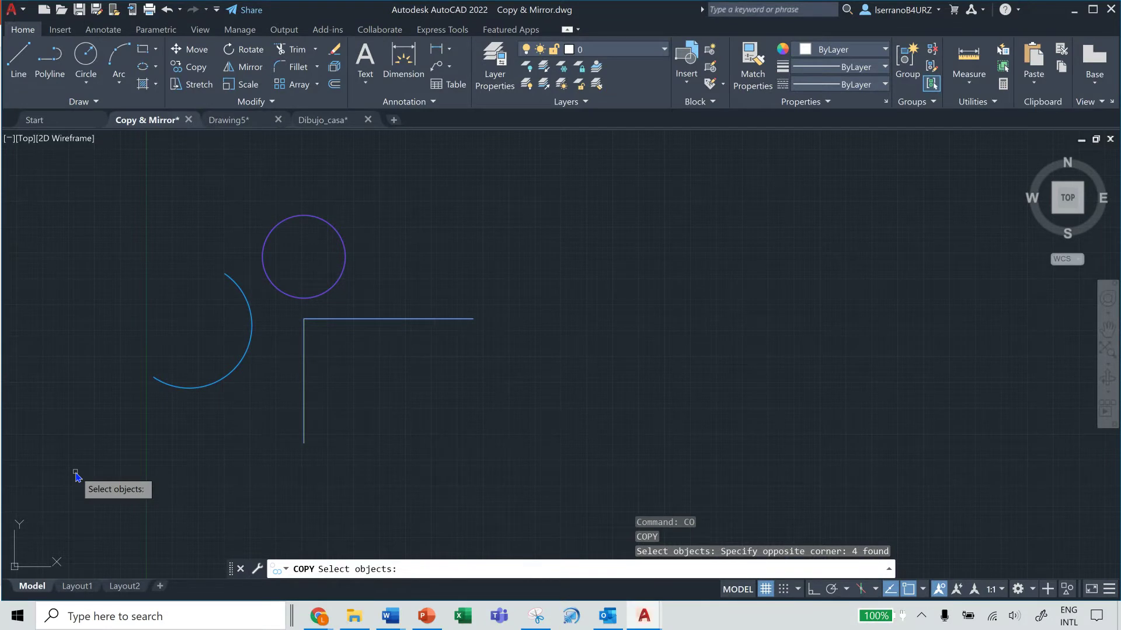
{"action": "key", "text": "Return"}
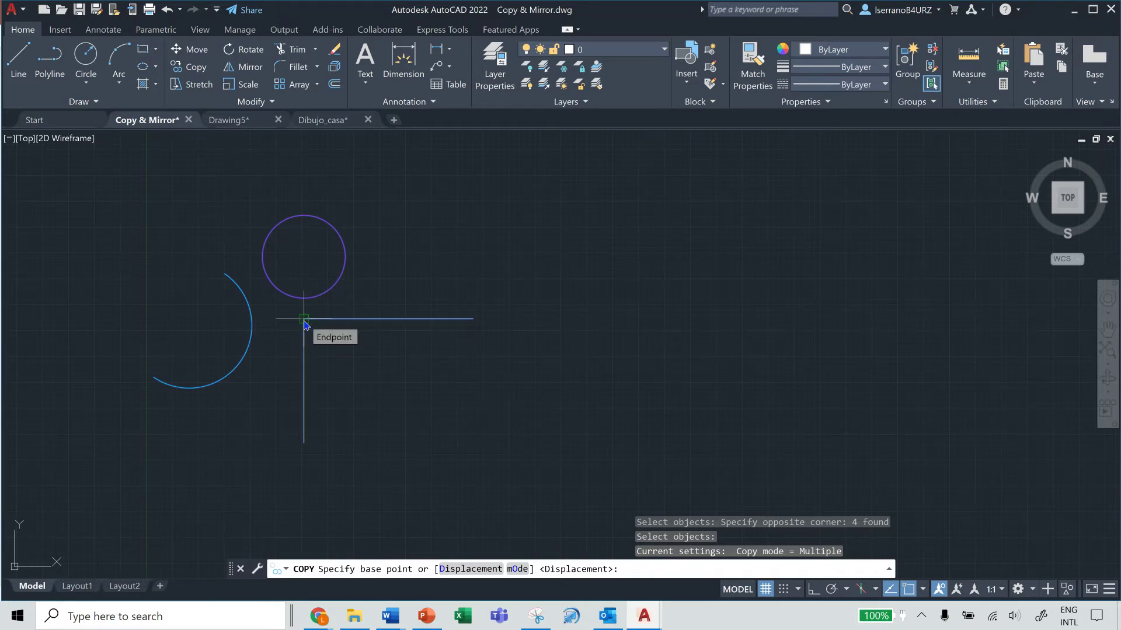
Step: From the corner endpoint, chain four copies rightward along successive line endpoints, then recentre the view
{"action": "left_click", "coordinate": [304, 320]}
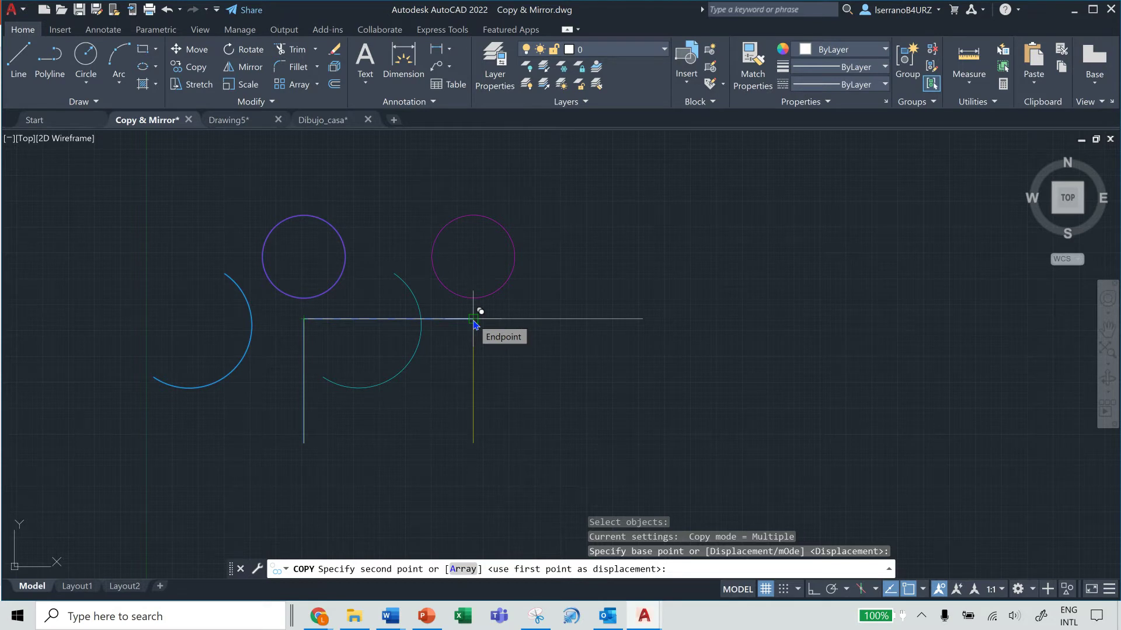
{"action": "left_click", "coordinate": [474, 319]}
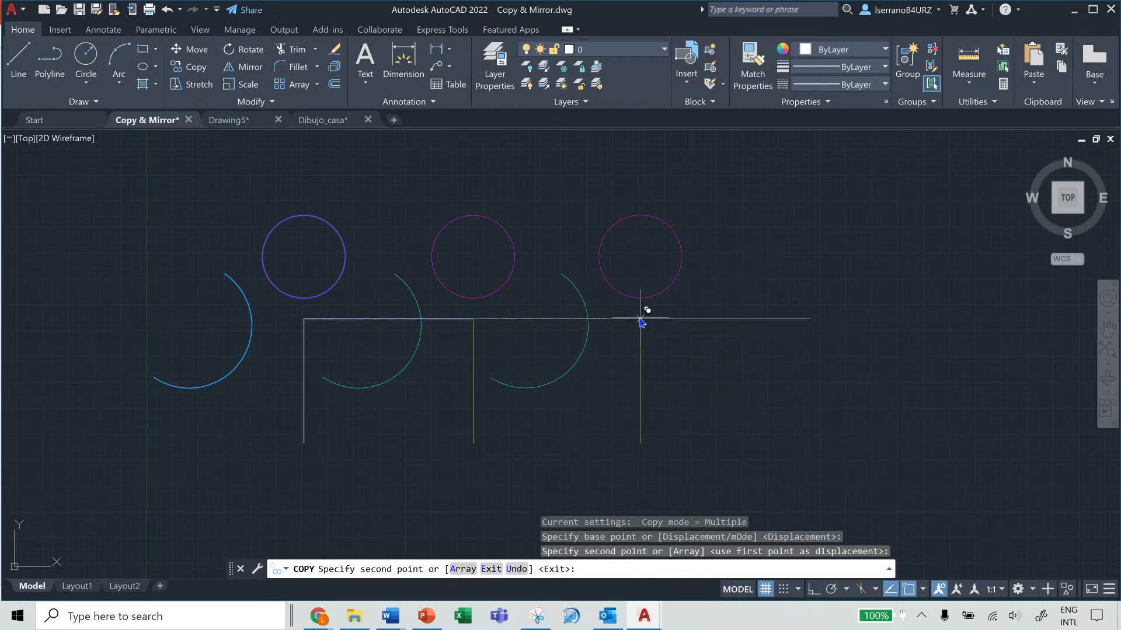
{"action": "left_click", "coordinate": [642, 319]}
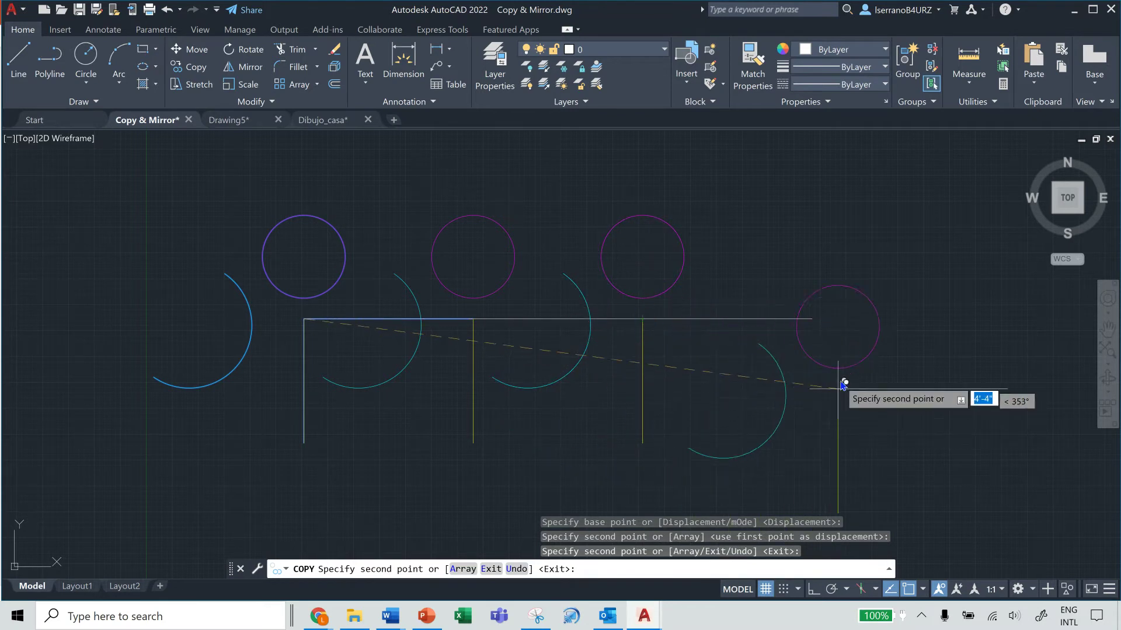
{"action": "left_click", "coordinate": [814, 321]}
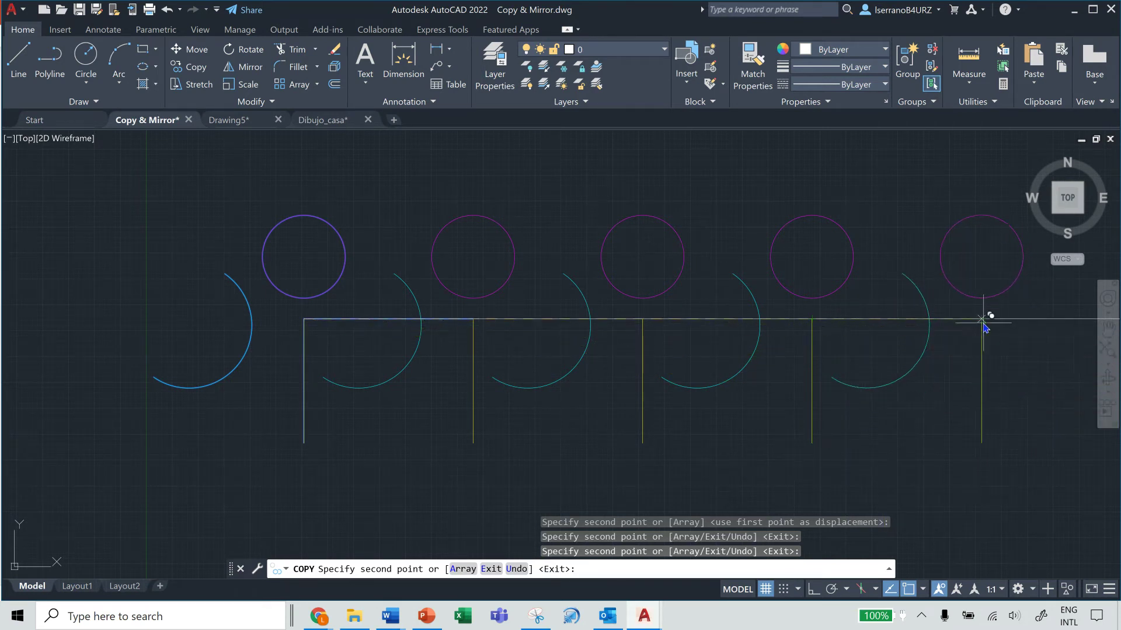
{"action": "left_click", "coordinate": [982, 320]}
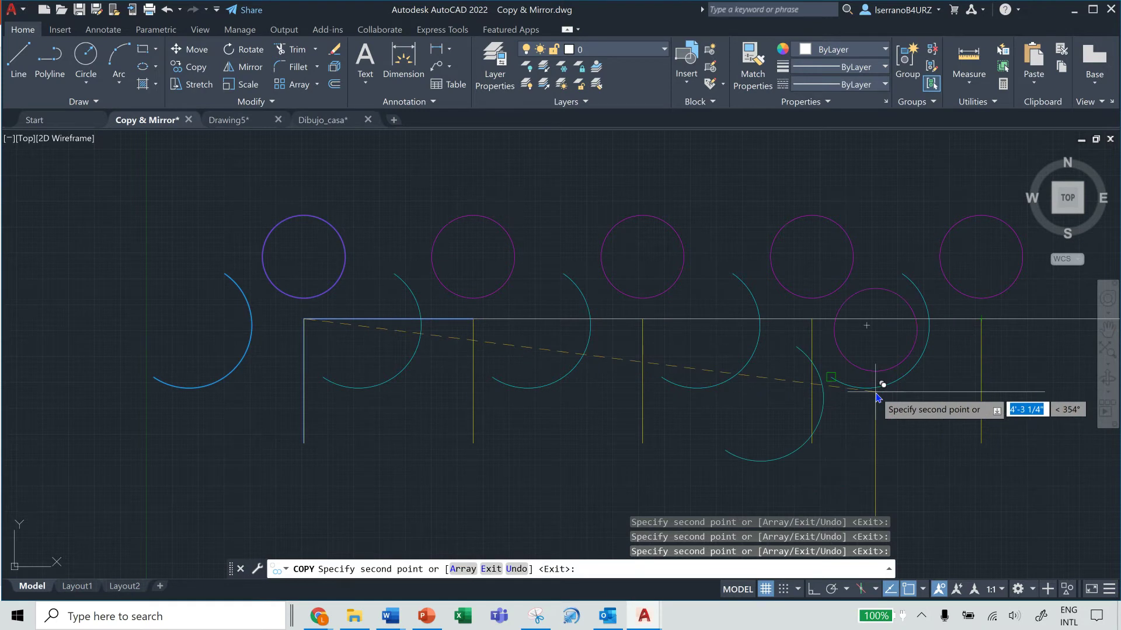
{"action": "left_click", "coordinate": [1109, 333]}
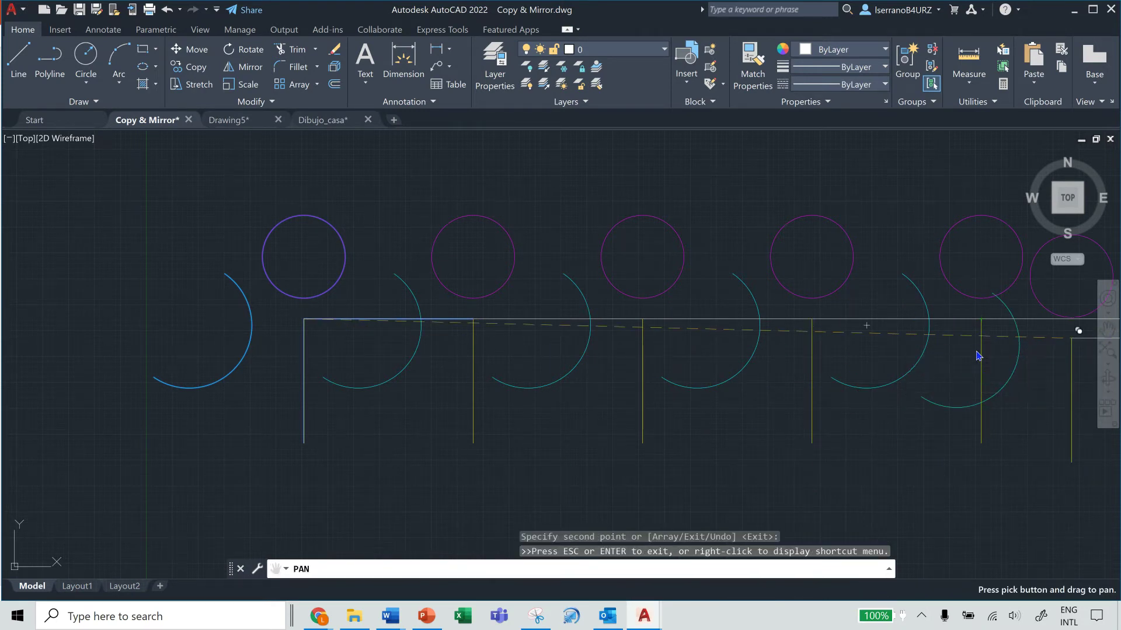
{"action": "key", "text": "Escape"}
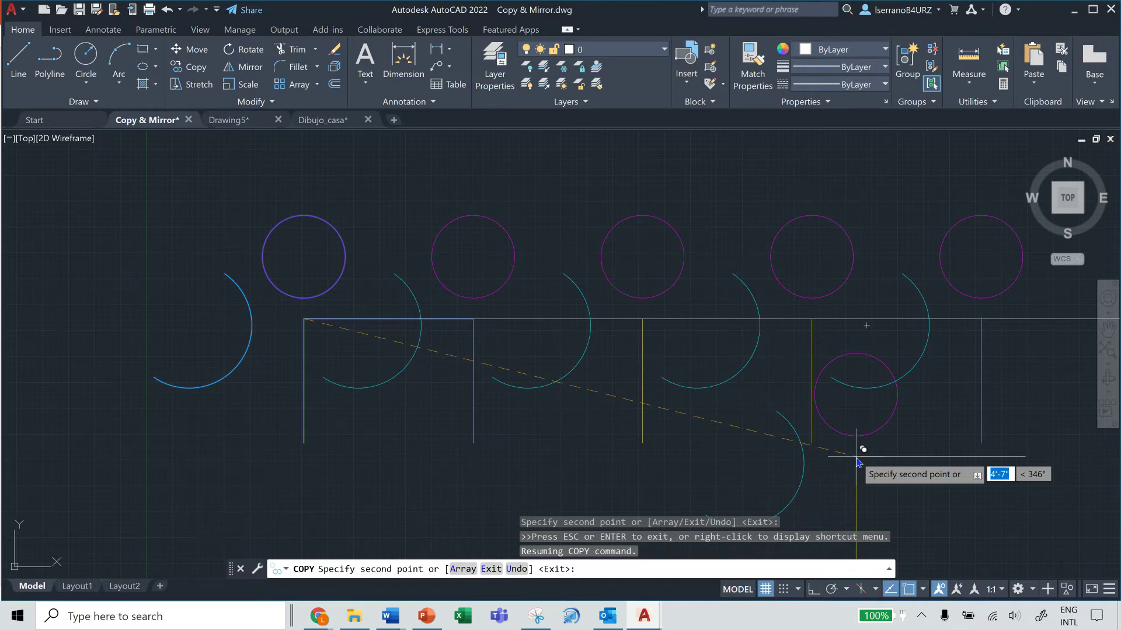
{"action": "key", "text": "Return"}
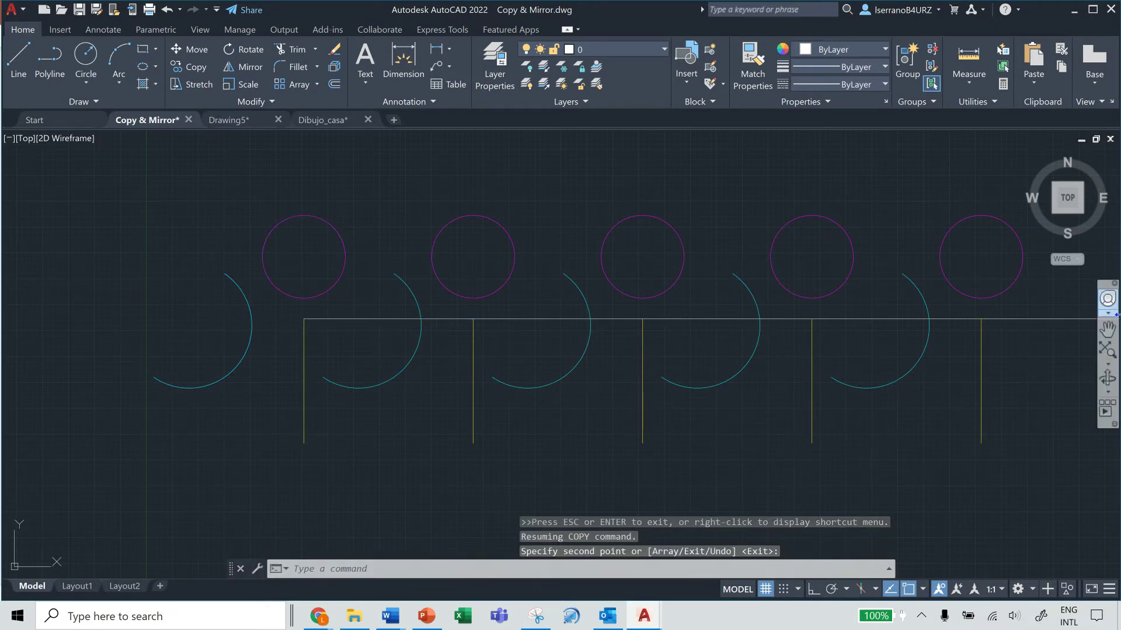
{"action": "left_click", "coordinate": [1107, 330]}
{"action": "mouse_move", "coordinate": [1005, 427]}
{"action": "left_mouse_down"}
{"action": "mouse_move", "coordinate": [850, 440]}
{"action": "mouse_move", "coordinate": [888, 434]}
{"action": "left_mouse_up"}
Step: Erase the five horizontal line segments using crossing selections on each
{"action": "key", "text": "Escape"}
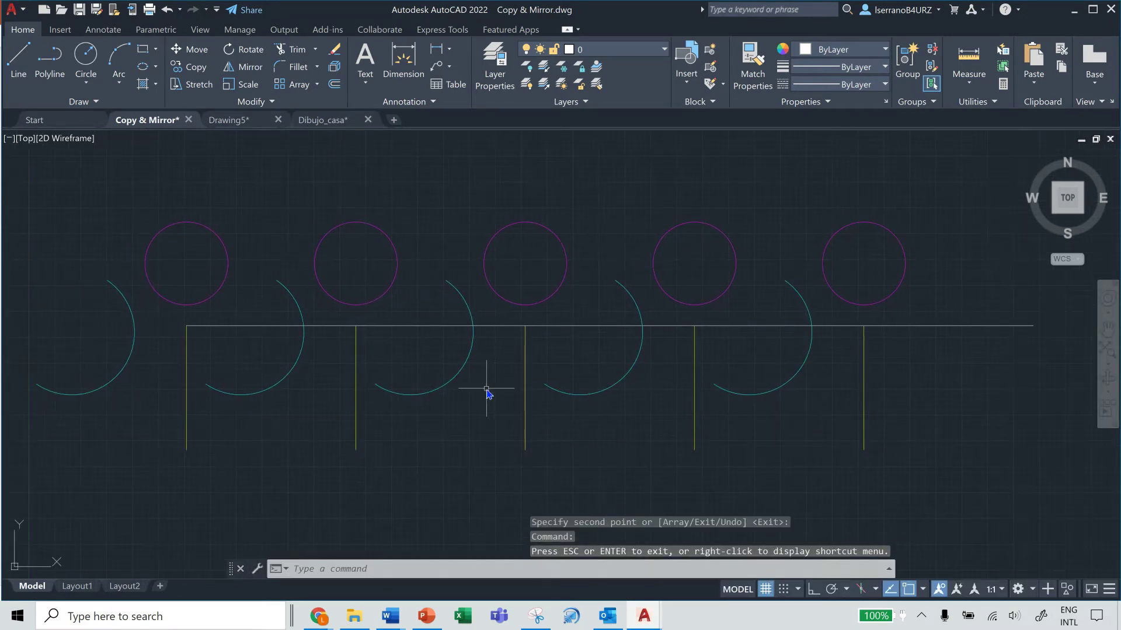
{"action": "type", "text": "e"}
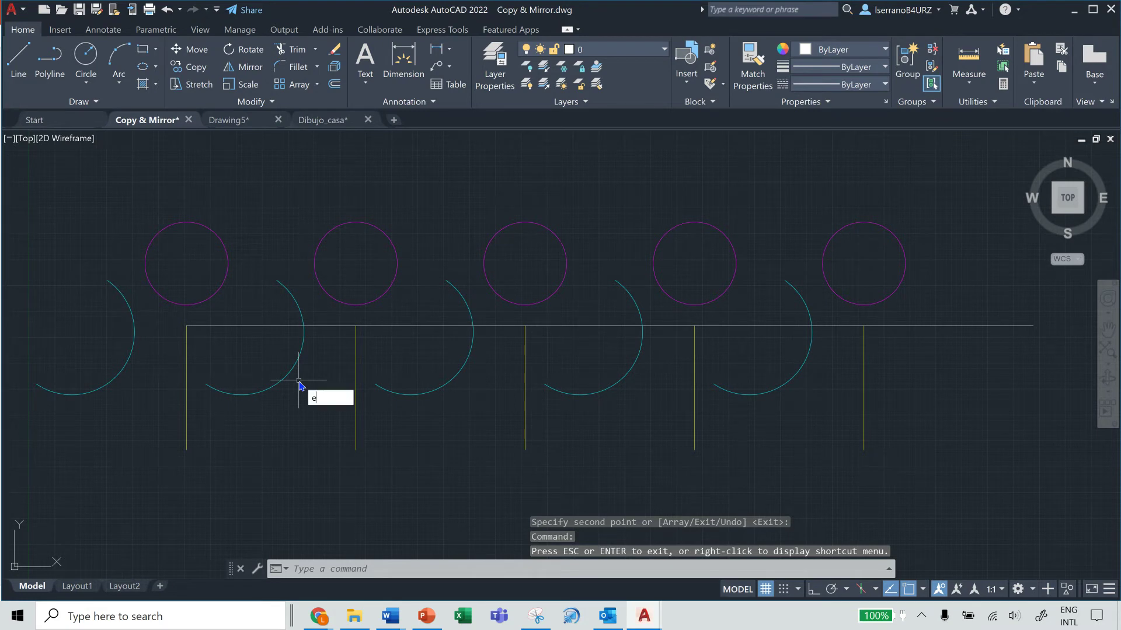
{"action": "key", "text": "Return"}
{"action": "left_click", "coordinate": [270, 314]}
{"action": "left_click", "coordinate": [239, 350]}
{"action": "left_click", "coordinate": [438, 318]}
{"action": "left_click", "coordinate": [423, 351]}
{"action": "left_click", "coordinate": [595, 317]}
{"action": "left_click", "coordinate": [580, 353]}
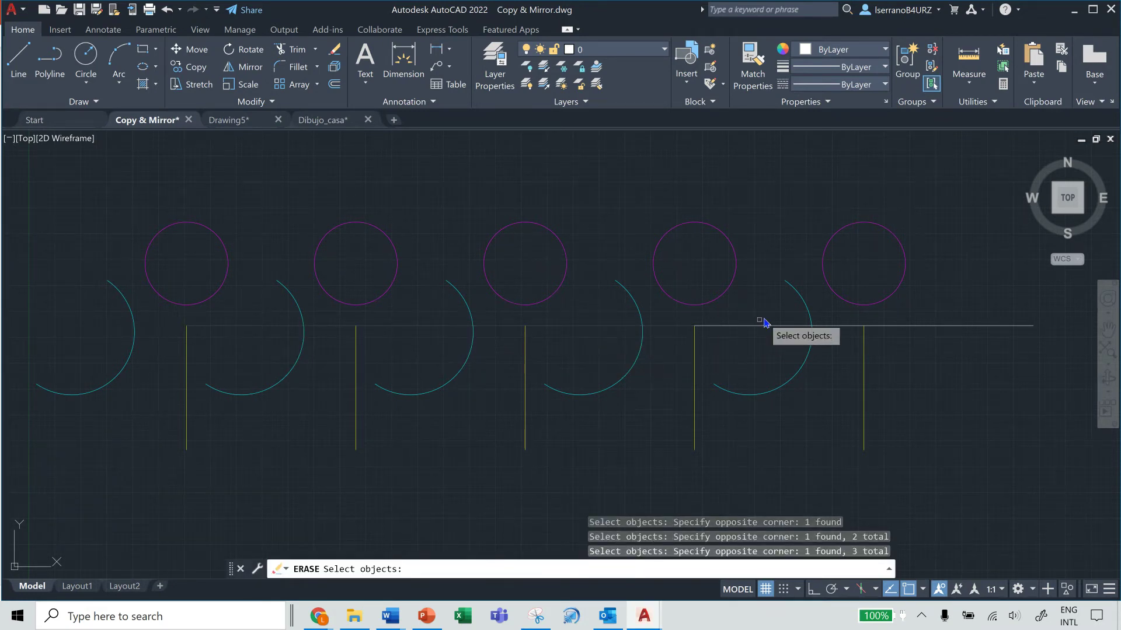
{"action": "left_click", "coordinate": [765, 313]}
{"action": "left_click", "coordinate": [761, 334]}
{"action": "left_click", "coordinate": [968, 316]}
{"action": "left_click", "coordinate": [950, 357]}
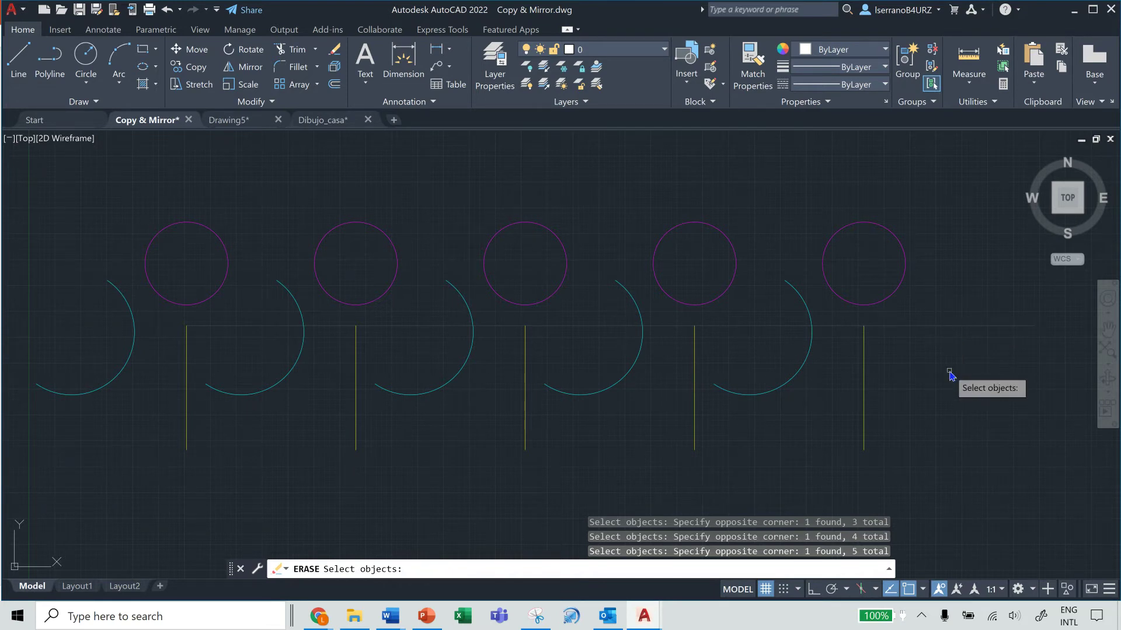
{"action": "key", "text": "Return"}
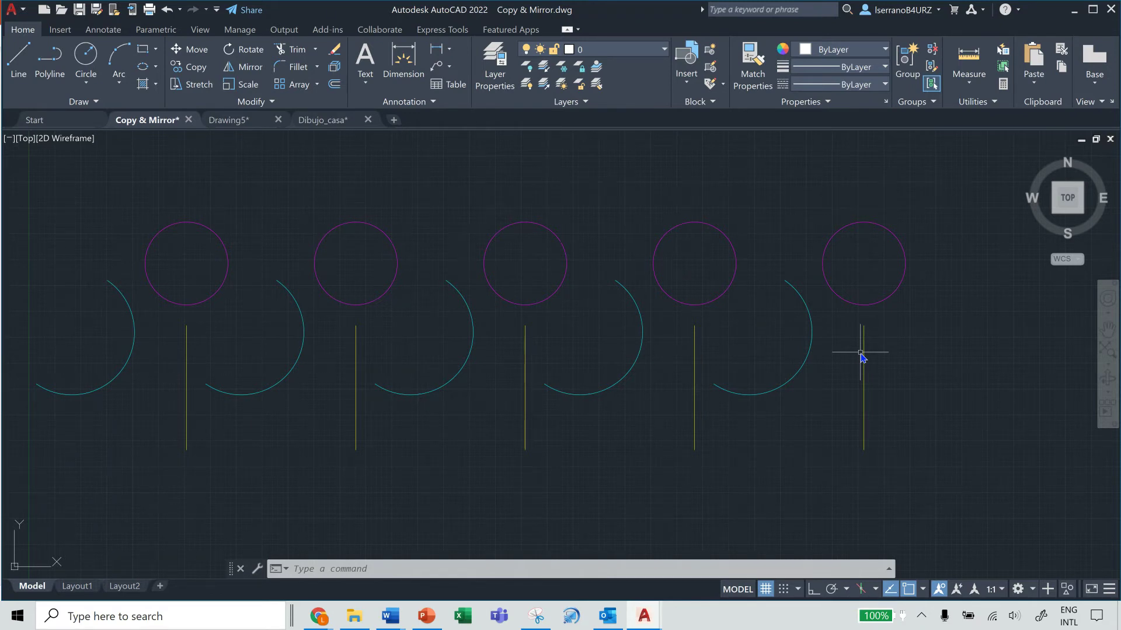
Step: Zoom All, then window-zoom onto the circle beside the rectangle
{"action": "type", "text": "z"}
{"action": "key", "text": "Return"}
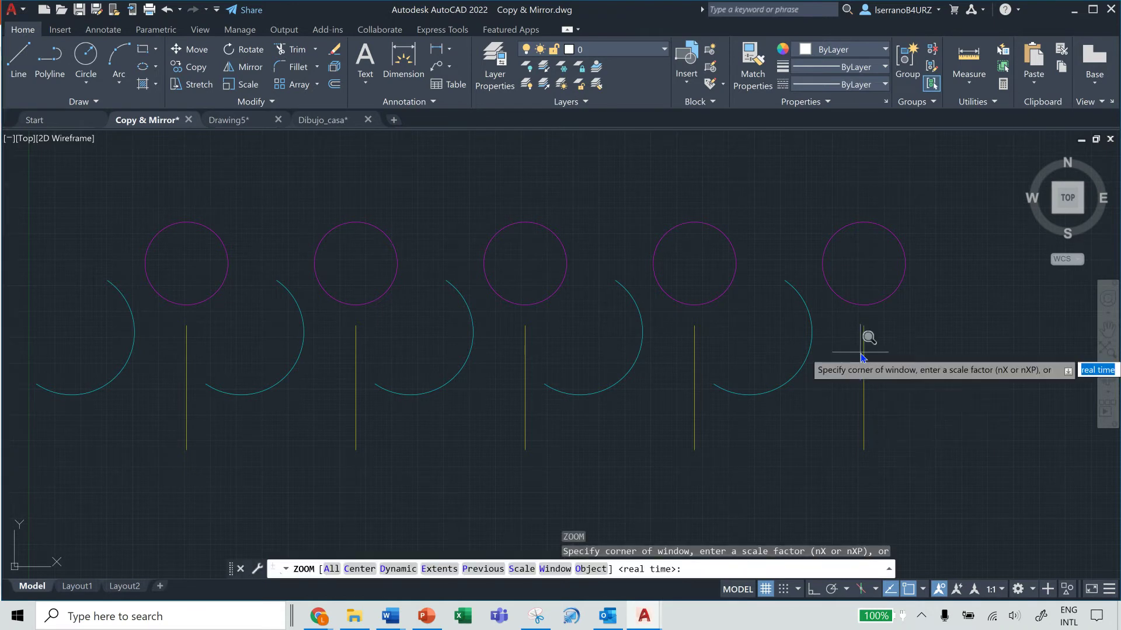
{"action": "type", "text": "a"}
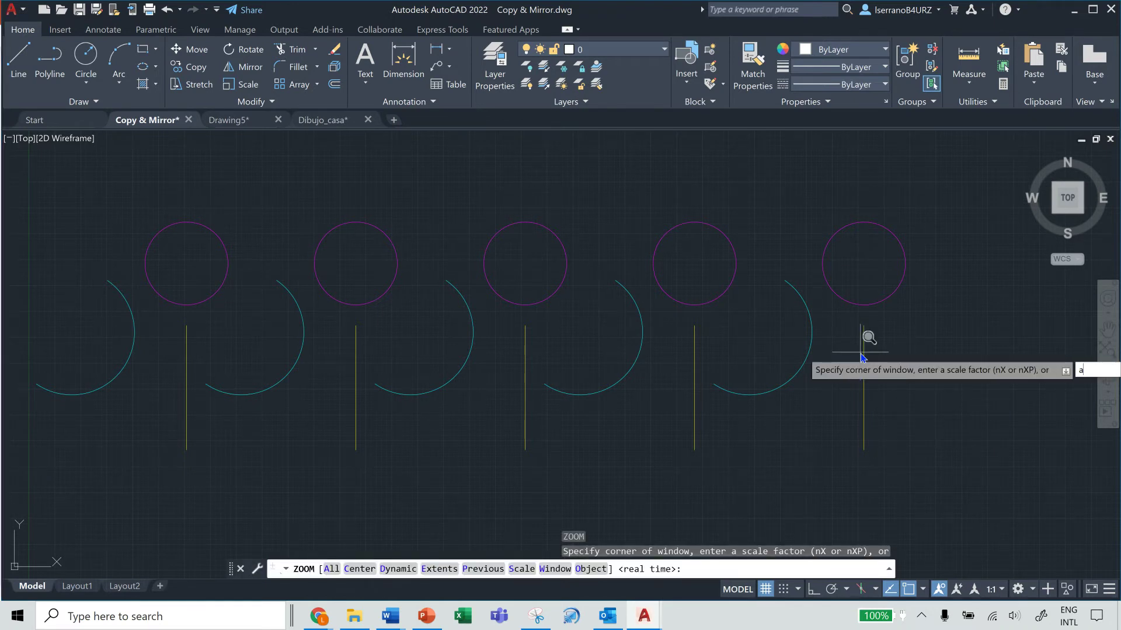
{"action": "key", "text": "Return"}
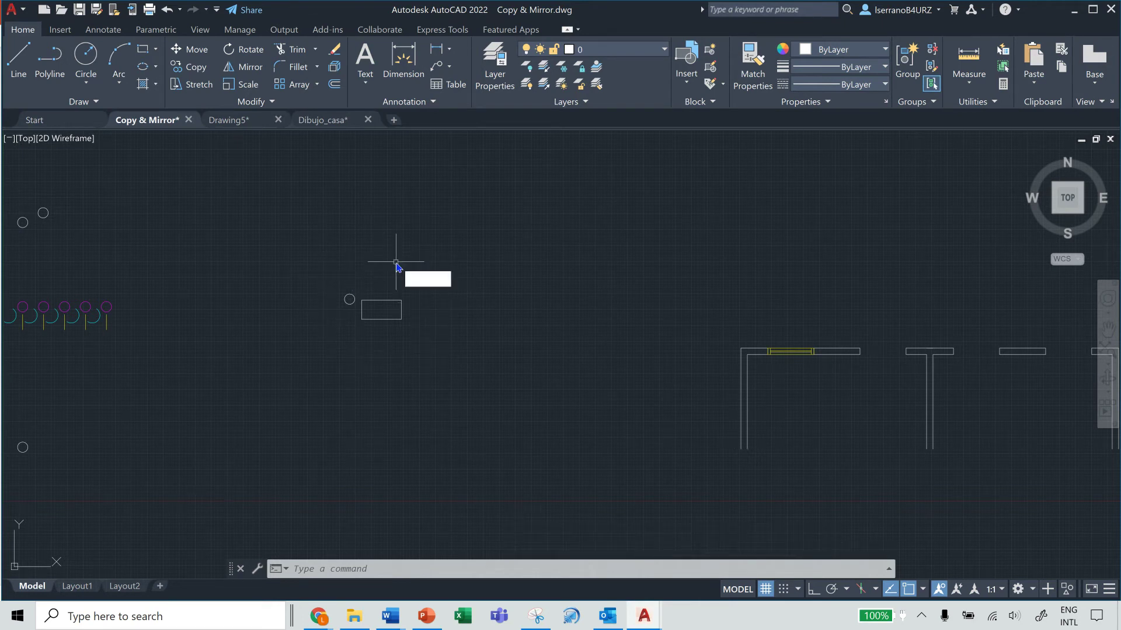
{"action": "type", "text": "z"}
{"action": "key", "text": "Return"}
{"action": "type", "text": "w"}
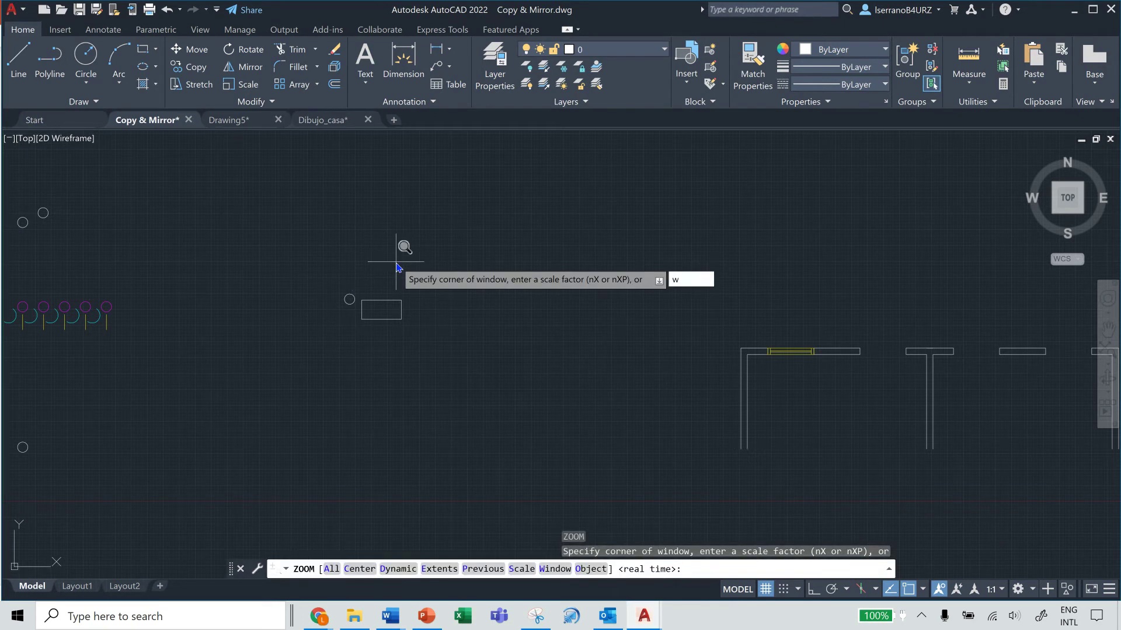
{"action": "key", "text": "Return"}
{"action": "left_click", "coordinate": [335, 291]}
{"action": "left_click", "coordinate": [420, 321]}
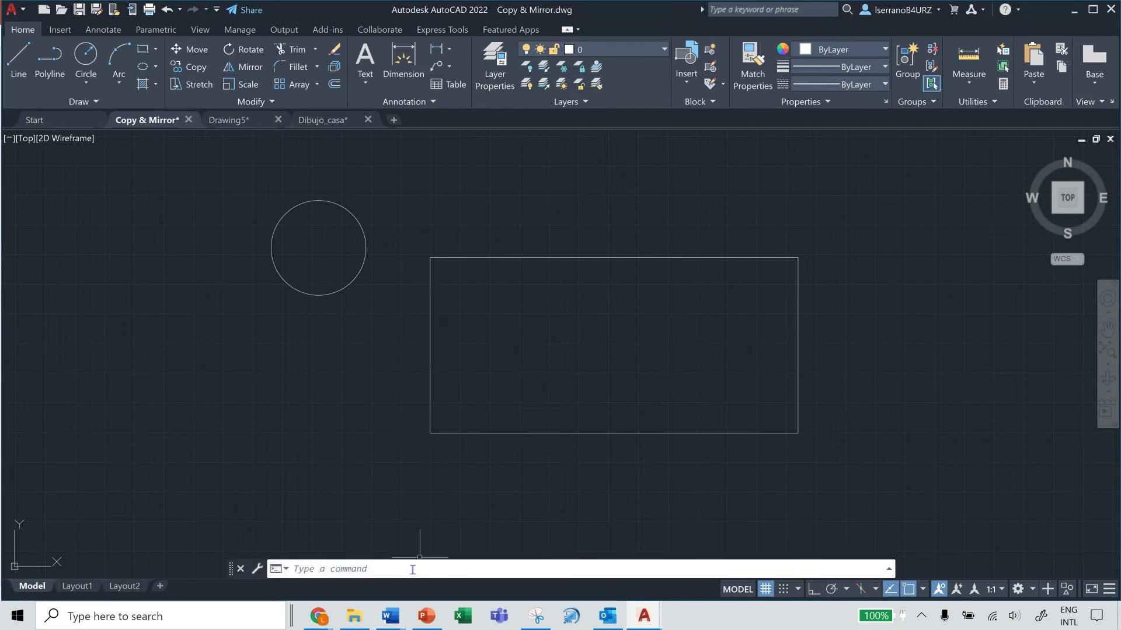
Step: Copy the circle from its centre onto each of the rectangle's four corners
{"action": "left_click", "coordinate": [412, 569]}
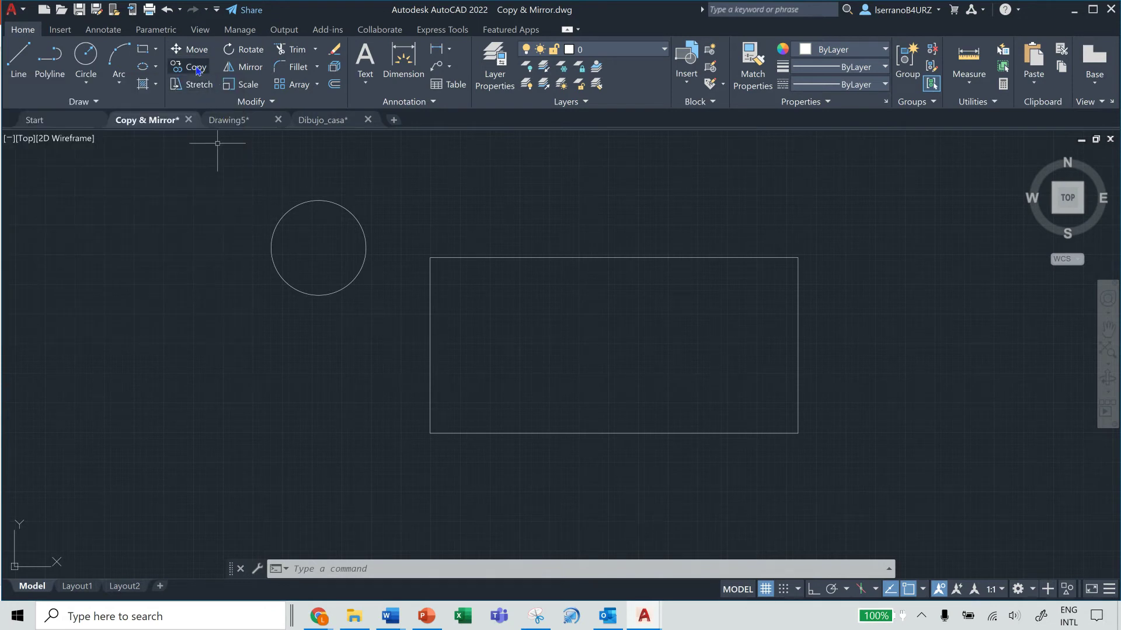
{"action": "left_click", "coordinate": [197, 68]}
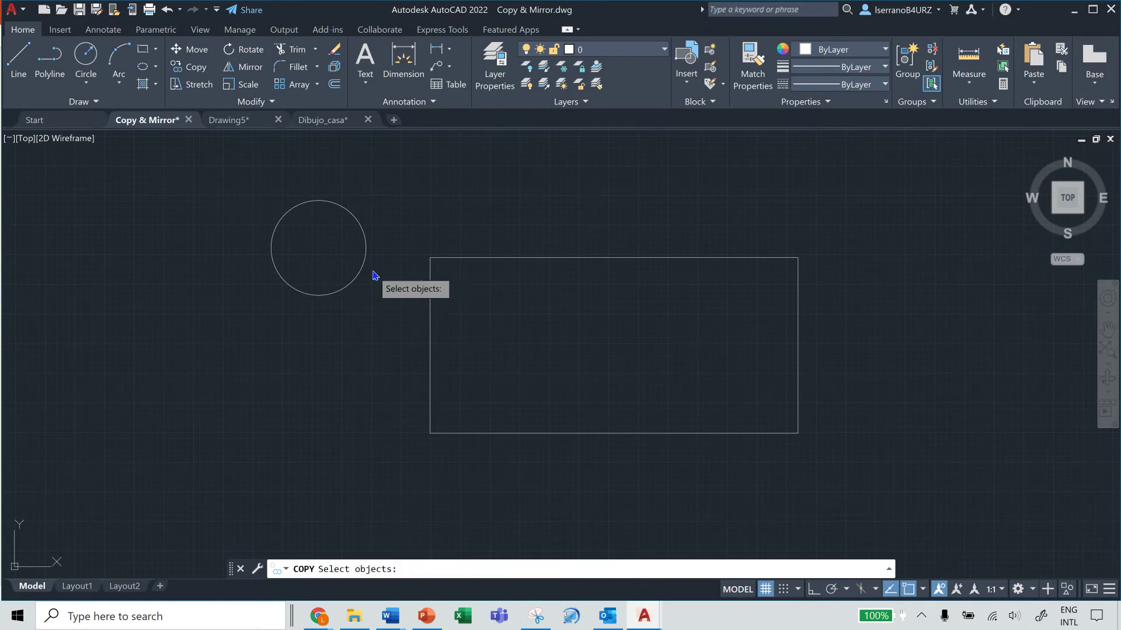
{"action": "left_click", "coordinate": [363, 234]}
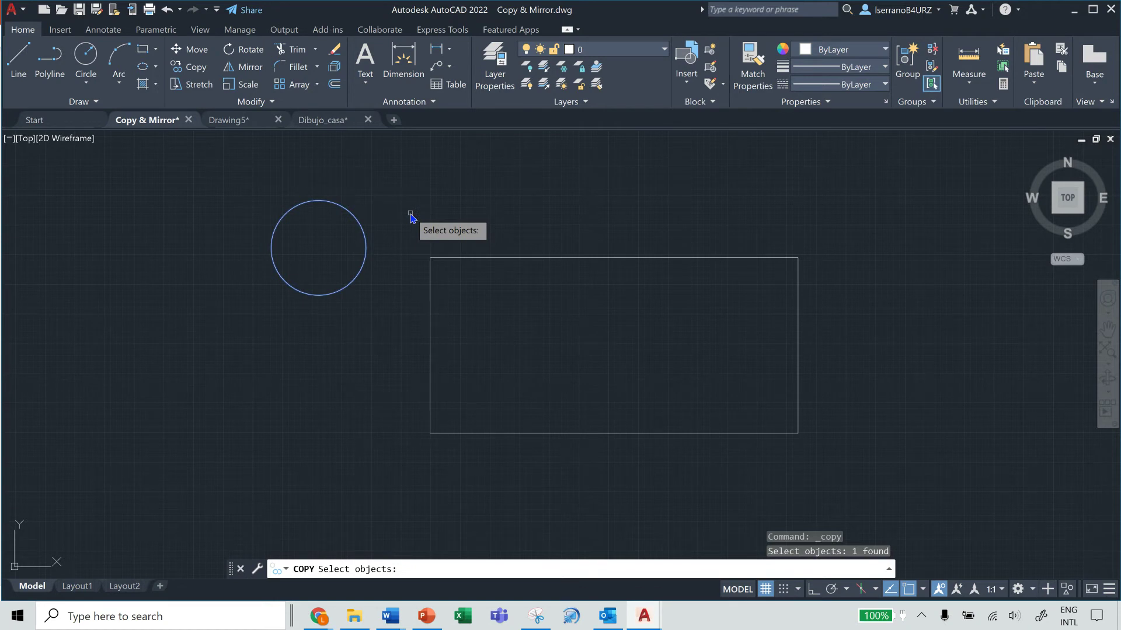
{"action": "key", "text": "Return"}
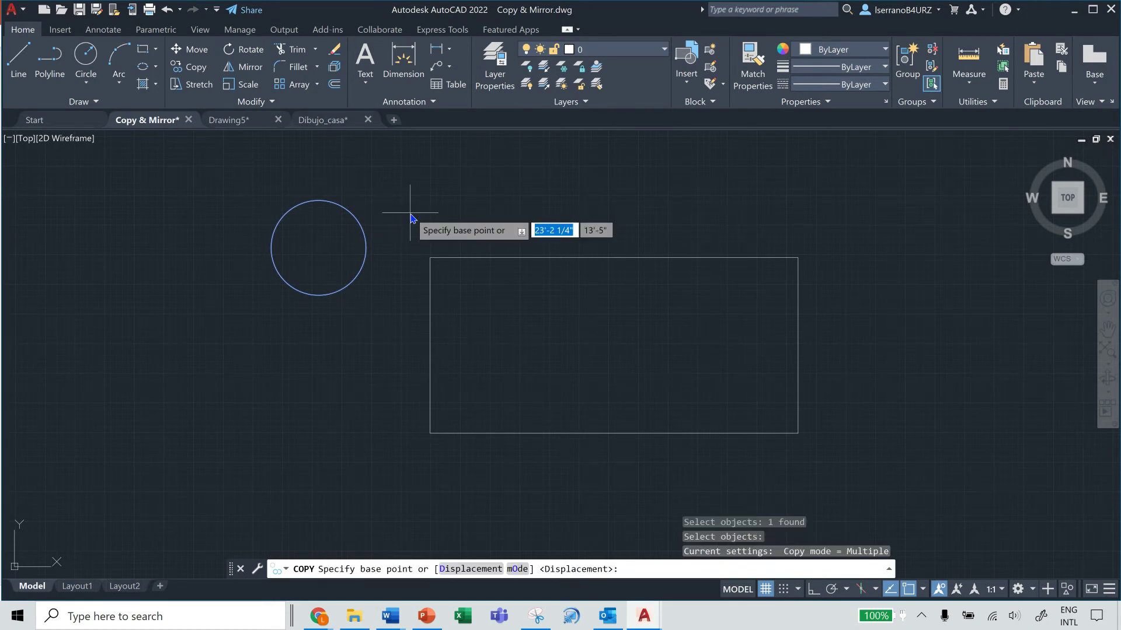
{"action": "left_click", "coordinate": [325, 255]}
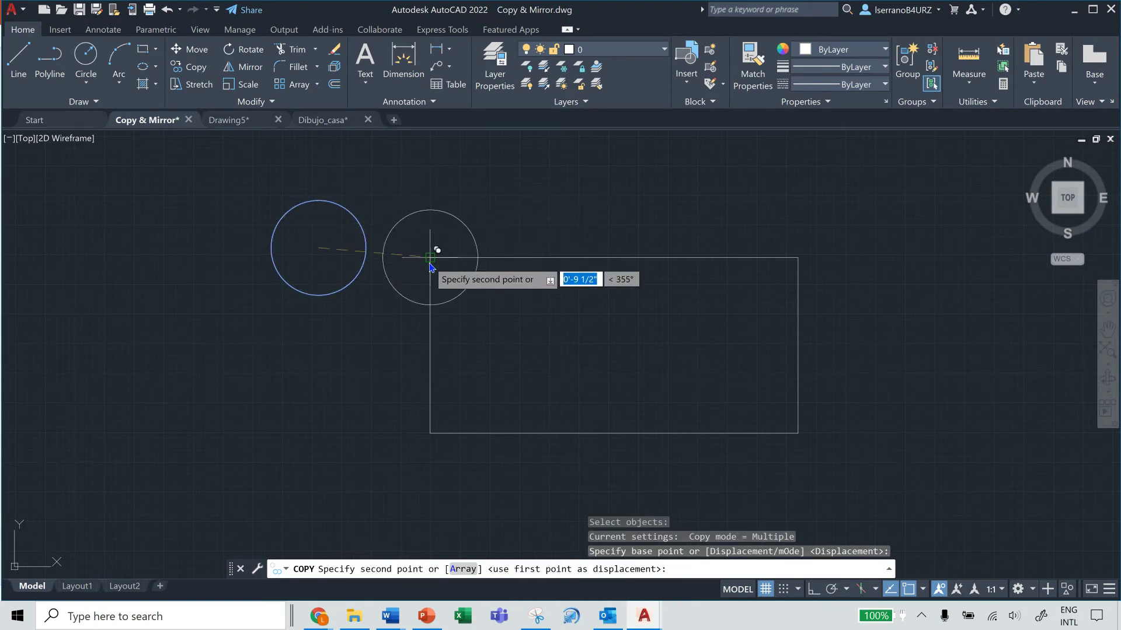
{"action": "left_click", "coordinate": [430, 257]}
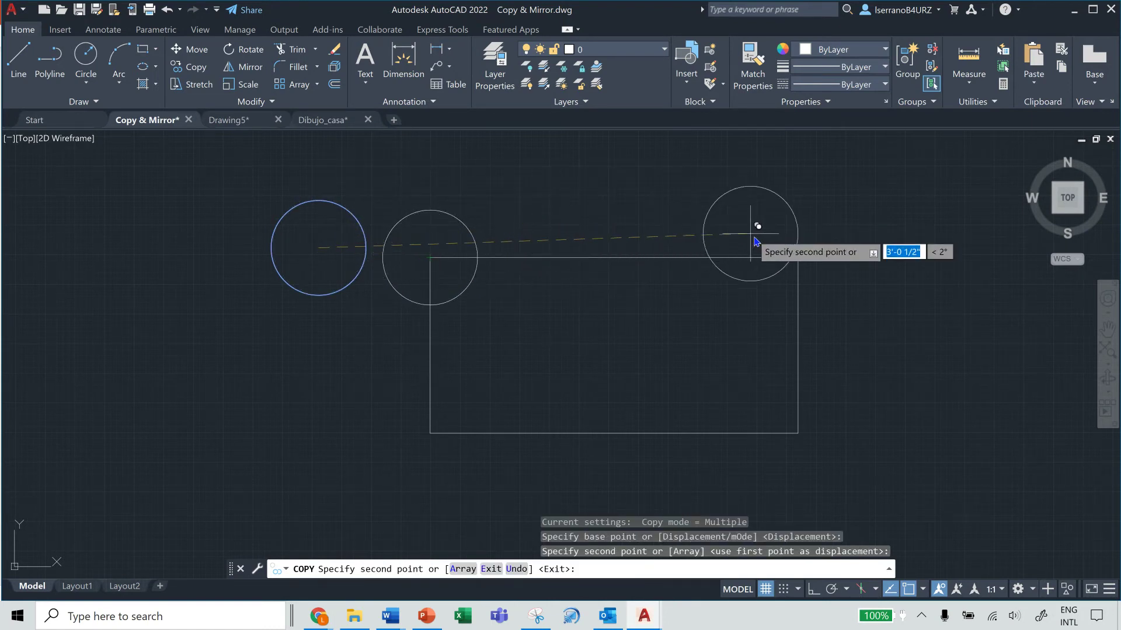
{"action": "left_click", "coordinate": [797, 258]}
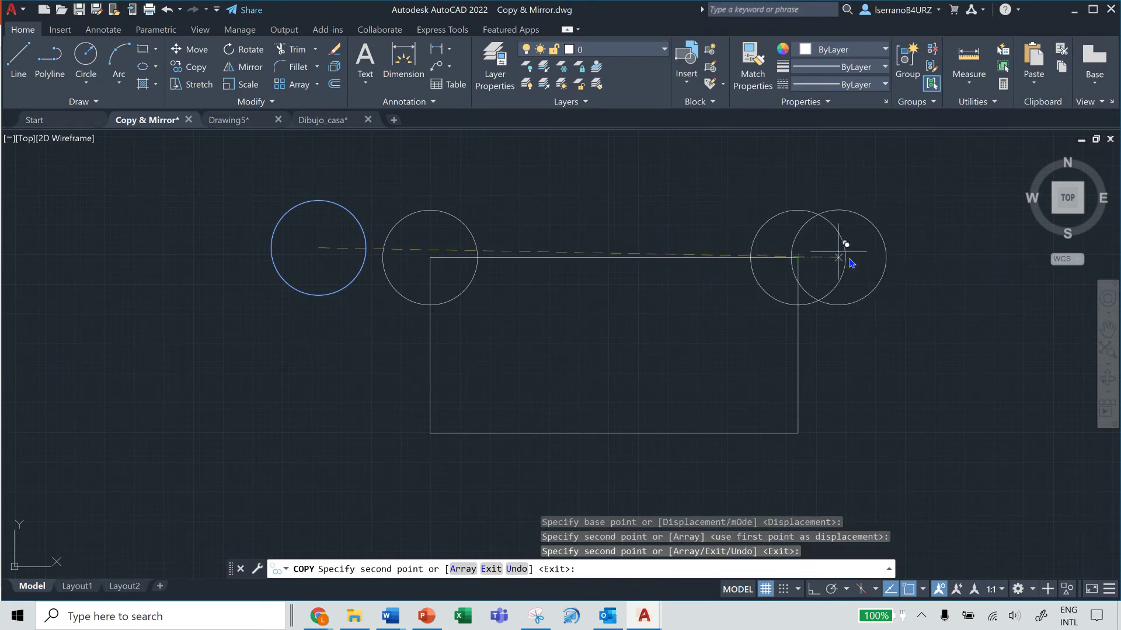
{"action": "left_click", "coordinate": [799, 433]}
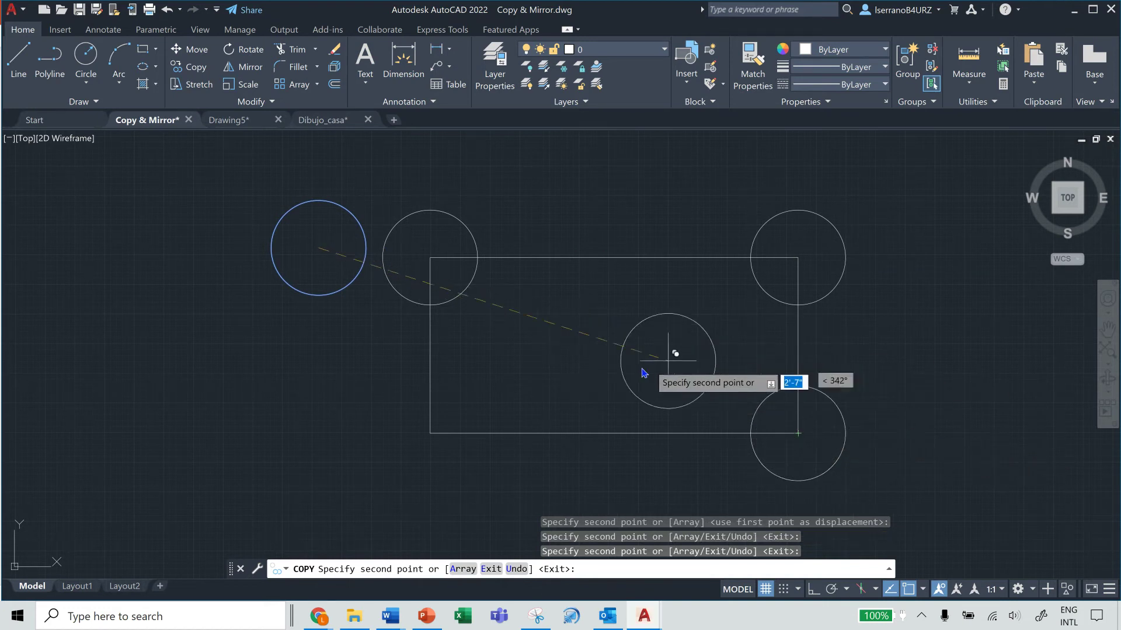
{"action": "left_click", "coordinate": [430, 435]}
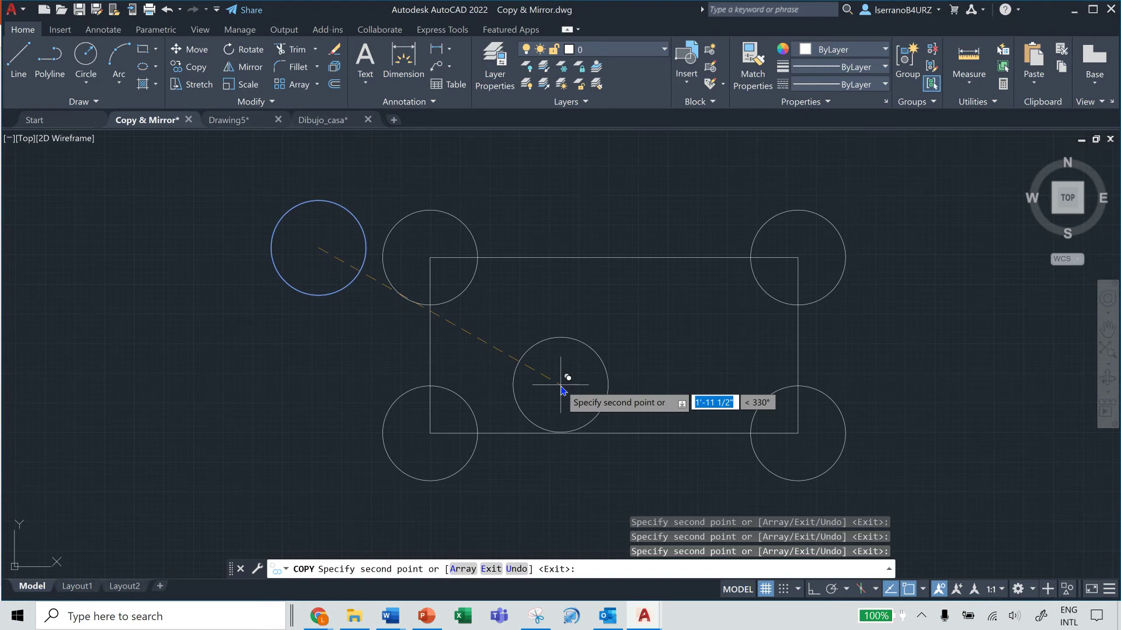
{"action": "key", "text": "Escape"}
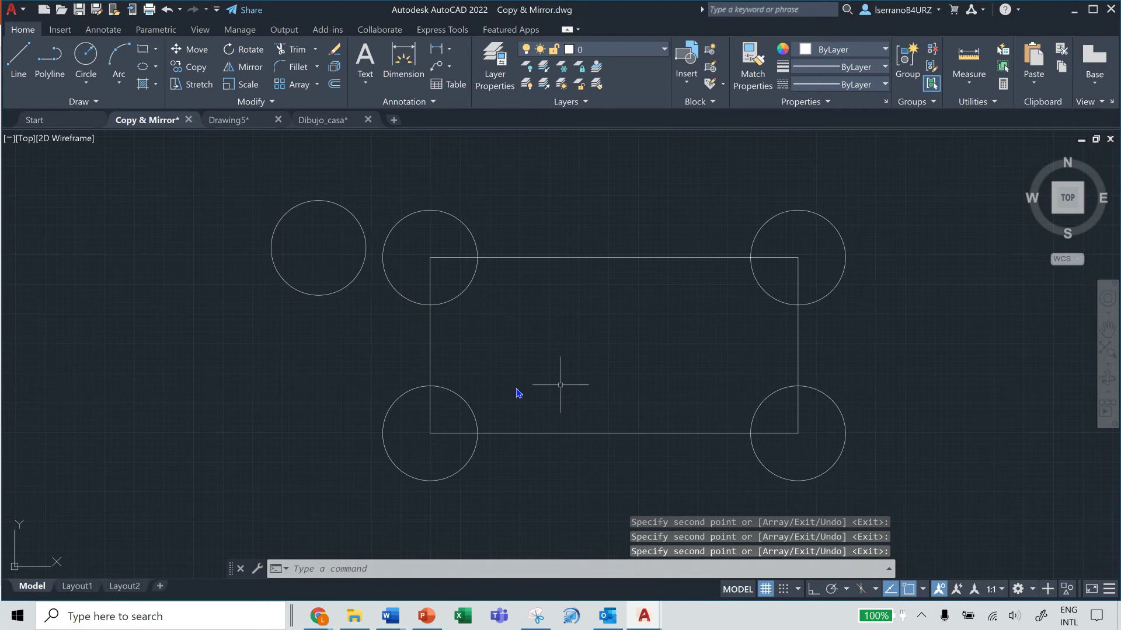
Step: Erase the original circle with a selection window
{"action": "type", "text": "e"}
{"action": "key", "text": "Return"}
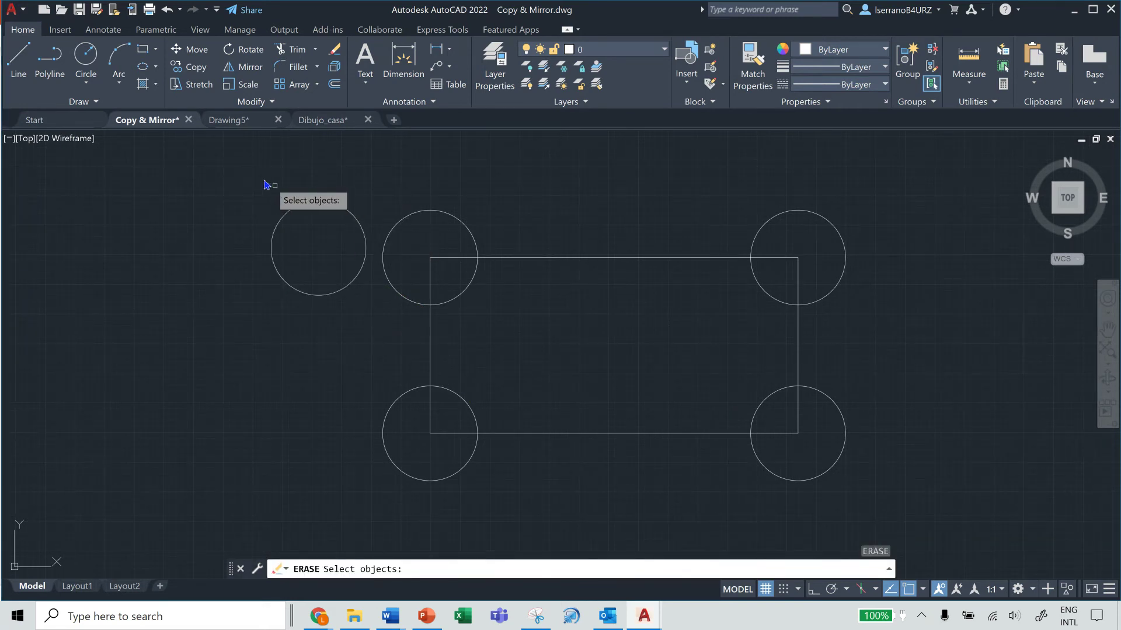
{"action": "left_click", "coordinate": [287, 193]}
{"action": "left_click", "coordinate": [368, 337]}
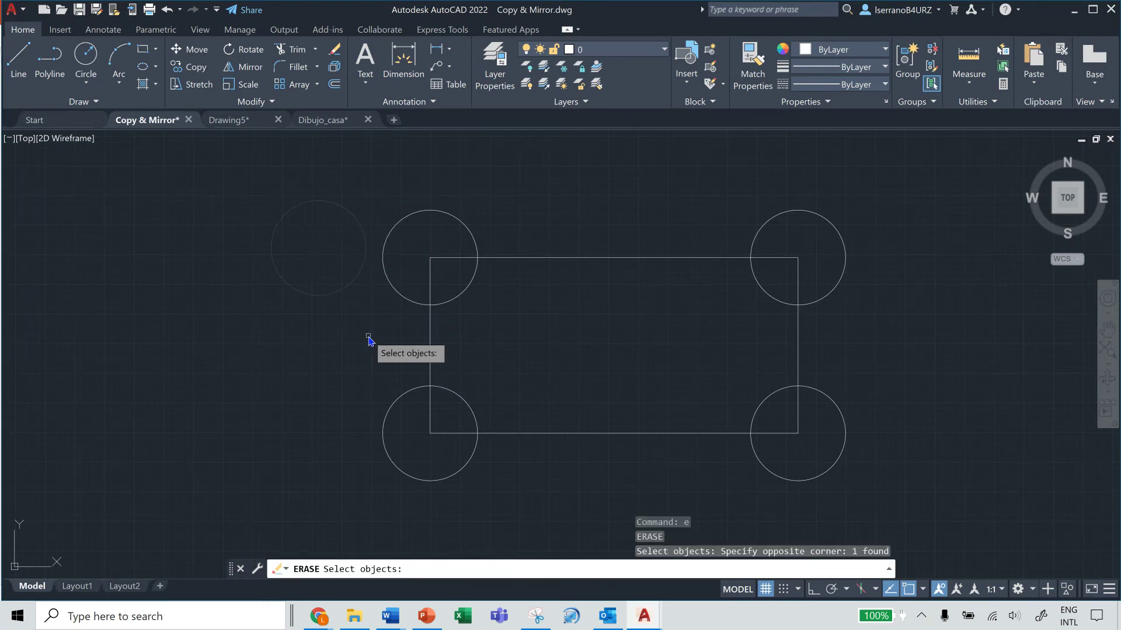
{"action": "key", "text": "Return"}
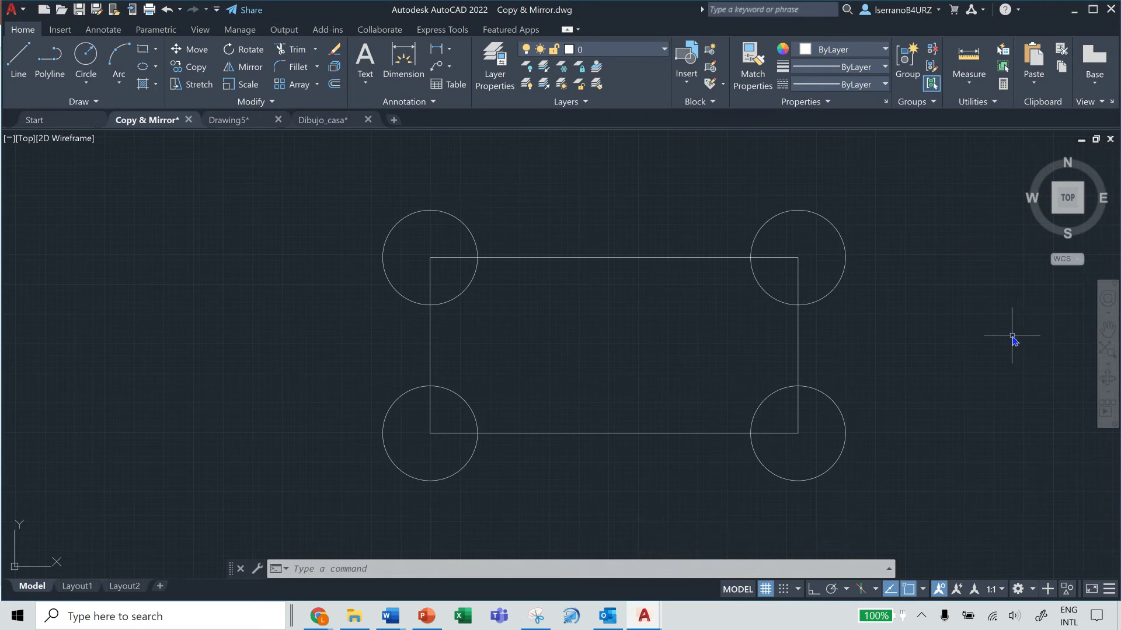
Step: Zoom All, then pan over to the wall plan with its door opening and corner walls
{"action": "type", "text": "z"}
{"action": "key", "text": "Return"}
{"action": "scroll", "coordinate": [1014, 342], "scroll_direction": "down", "scroll_amount": 8}
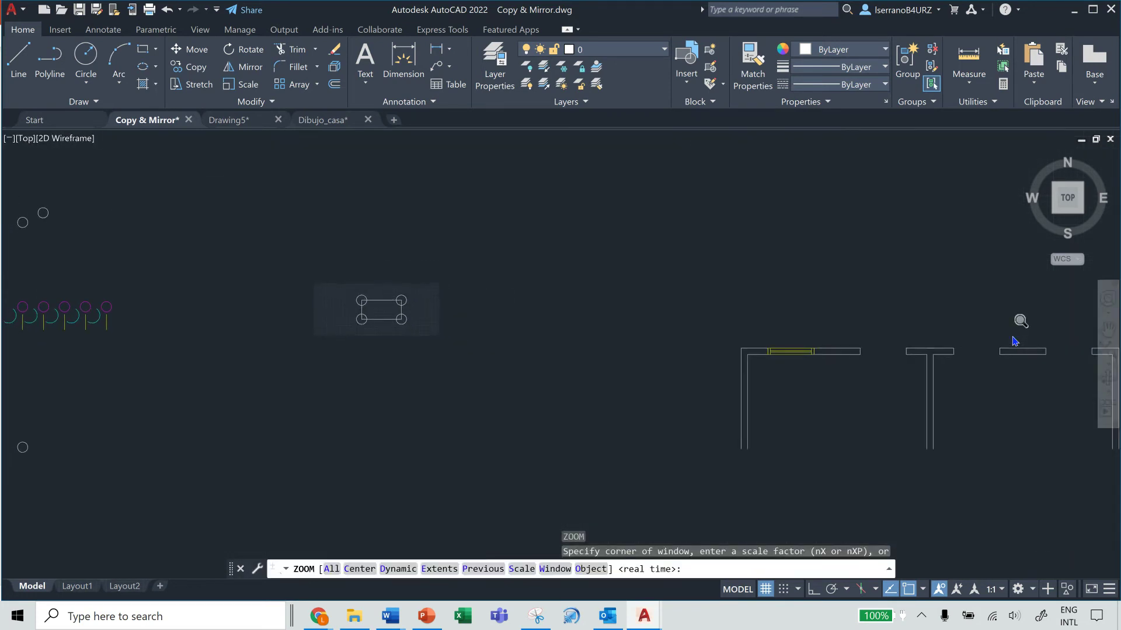
{"action": "type", "text": "a"}
{"action": "key", "text": "Return"}
{"action": "left_click", "coordinate": [1105, 330]}
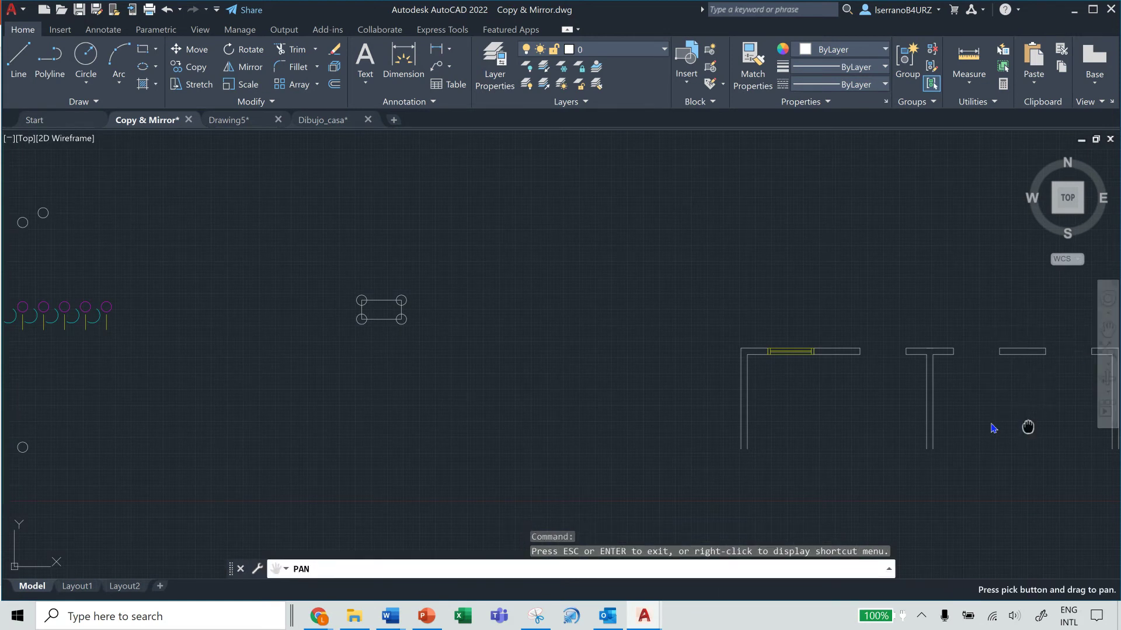
{"action": "mouse_move", "coordinate": [1025, 425]}
{"action": "left_mouse_down"}
{"action": "mouse_move", "coordinate": [854, 400]}
{"action": "mouse_move", "coordinate": [745, 435]}
{"action": "mouse_move", "coordinate": [770, 436]}
{"action": "left_mouse_up"}
{"action": "scroll", "coordinate": [851, 401], "scroll_direction": "up", "scroll_amount": 2}
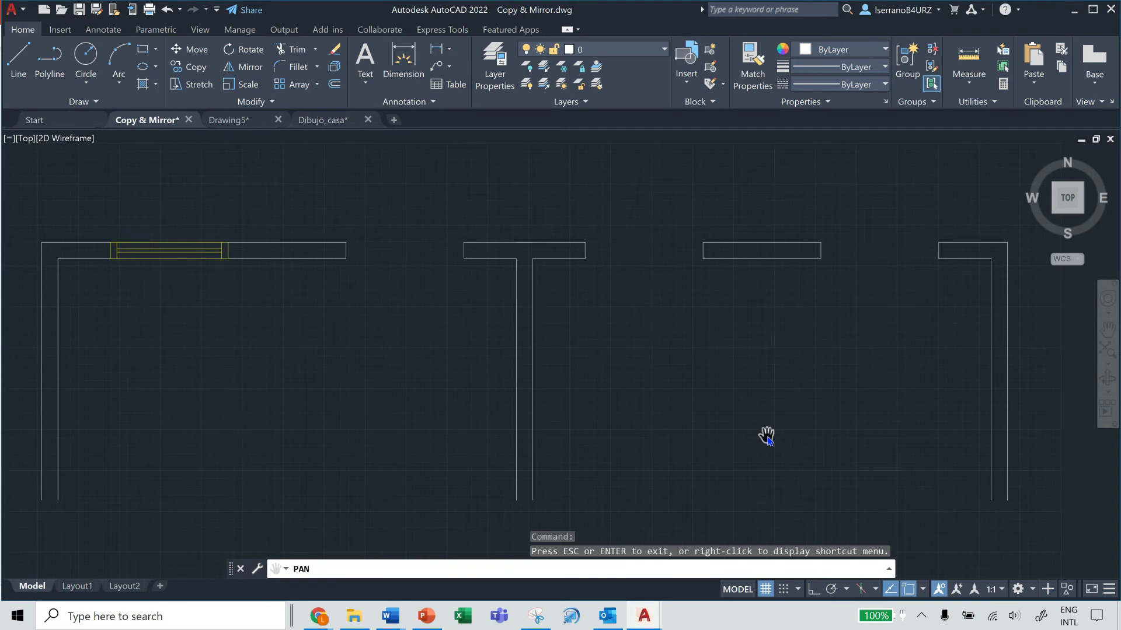
{"action": "key", "text": "Escape"}
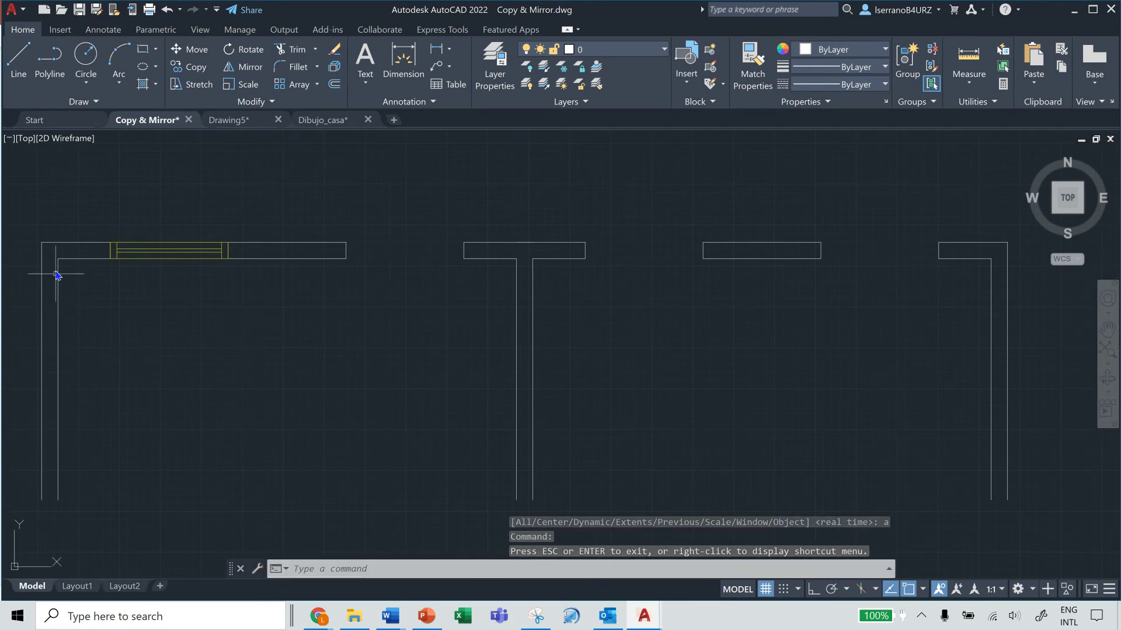
Step: Window-select the right segment of the top wall, then clear the selection
{"action": "left_click", "coordinate": [331, 224]}
{"action": "left_click", "coordinate": [299, 287]}
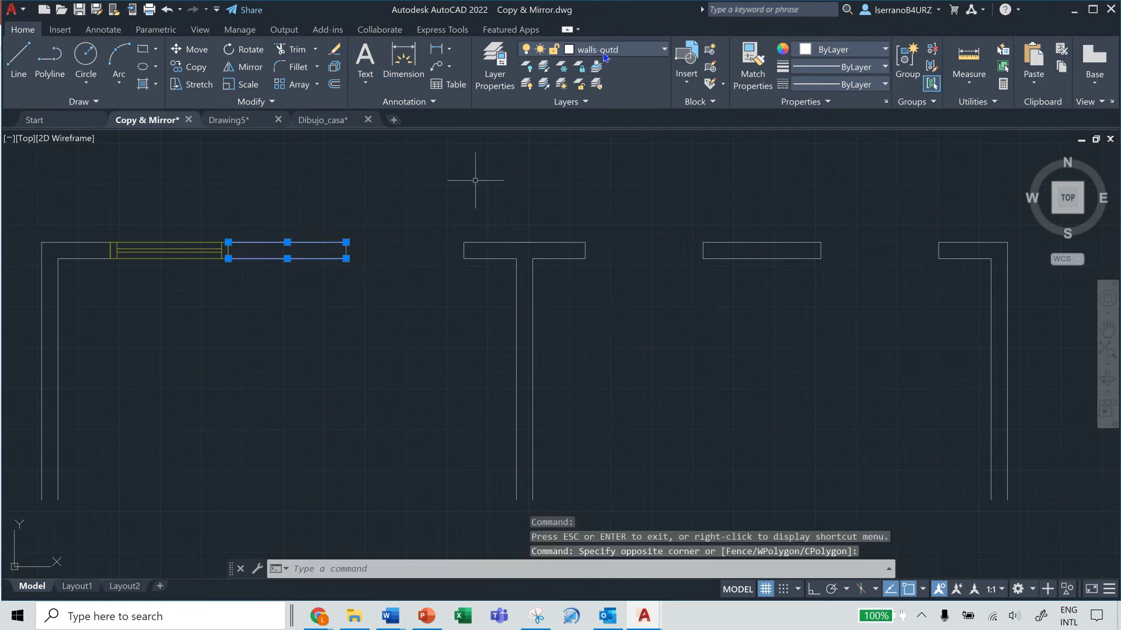
{"action": "key", "text": "Escape"}
Step: Select the T-shaped wall, then the yellow top-wall window, clearing each selection afterwards
{"action": "left_click", "coordinate": [638, 210]}
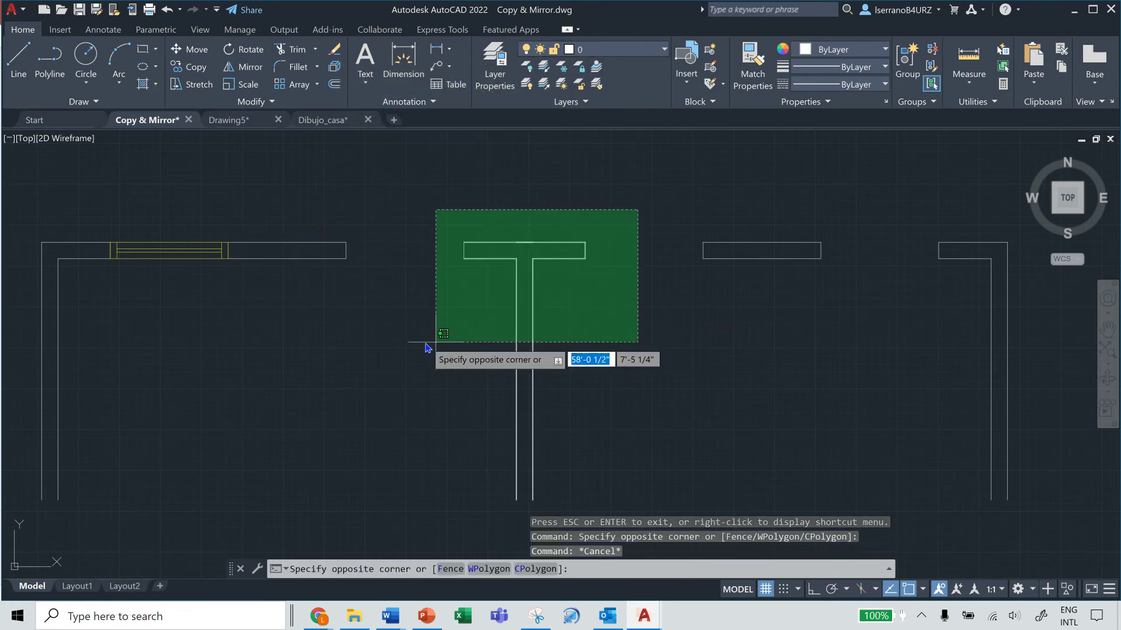
{"action": "left_click", "coordinate": [425, 348]}
{"action": "key", "text": "Escape"}
{"action": "left_click", "coordinate": [843, 221]}
{"action": "key", "text": "Escape"}
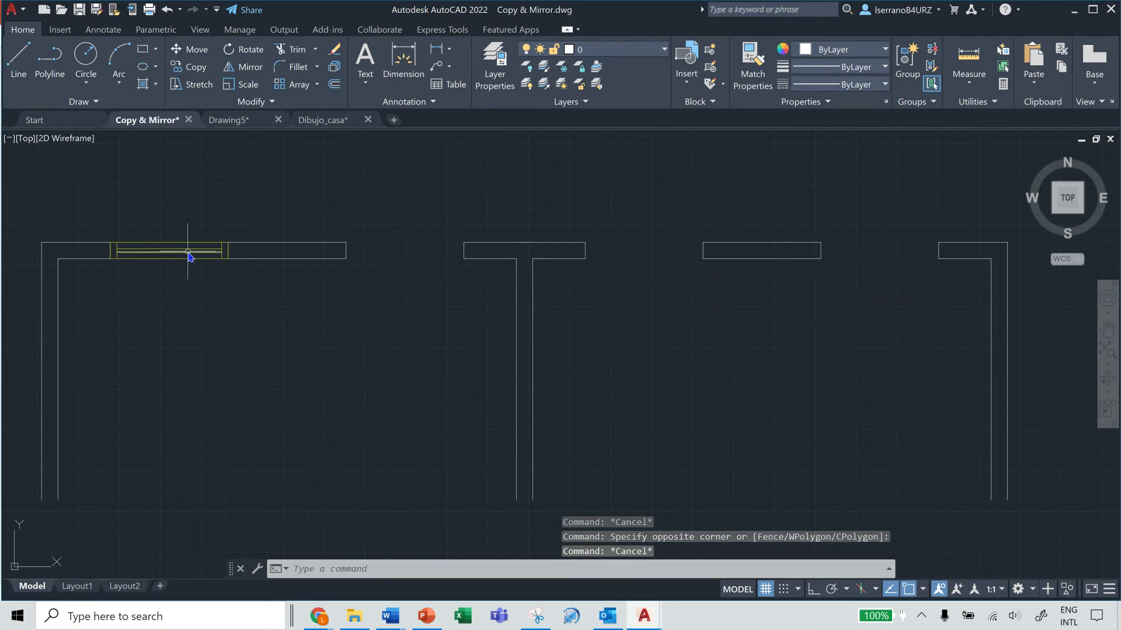
{"action": "left_click", "coordinate": [189, 253]}
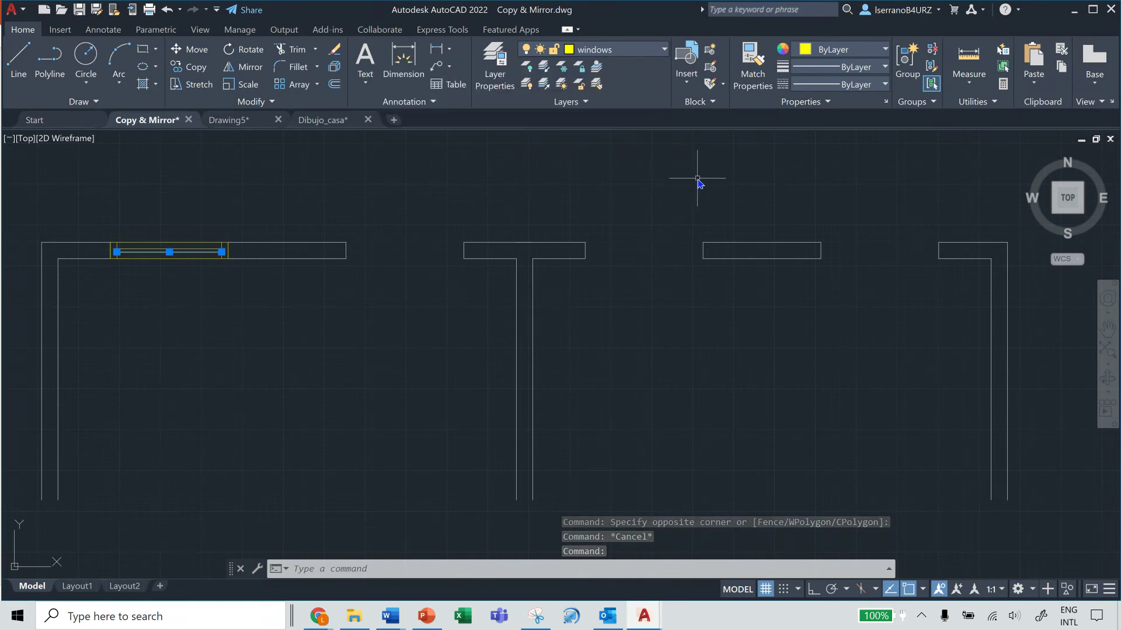
{"action": "key", "text": "Escape"}
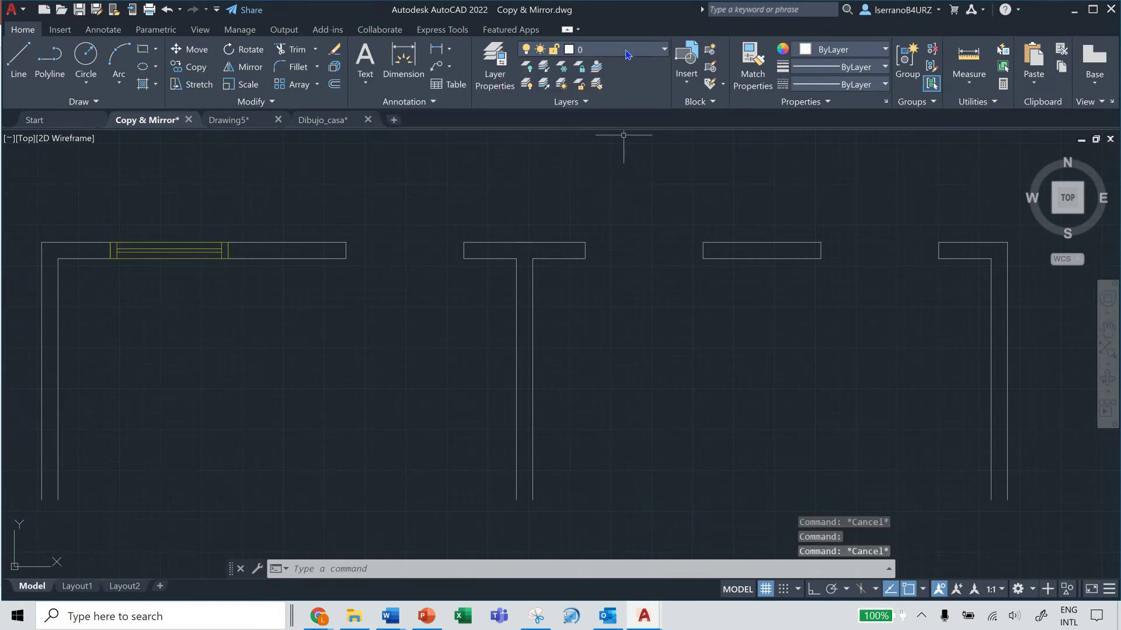
Step: Turn off the windows layer from the Layer list so the yellow window disappears
{"action": "left_click", "coordinate": [626, 55]}
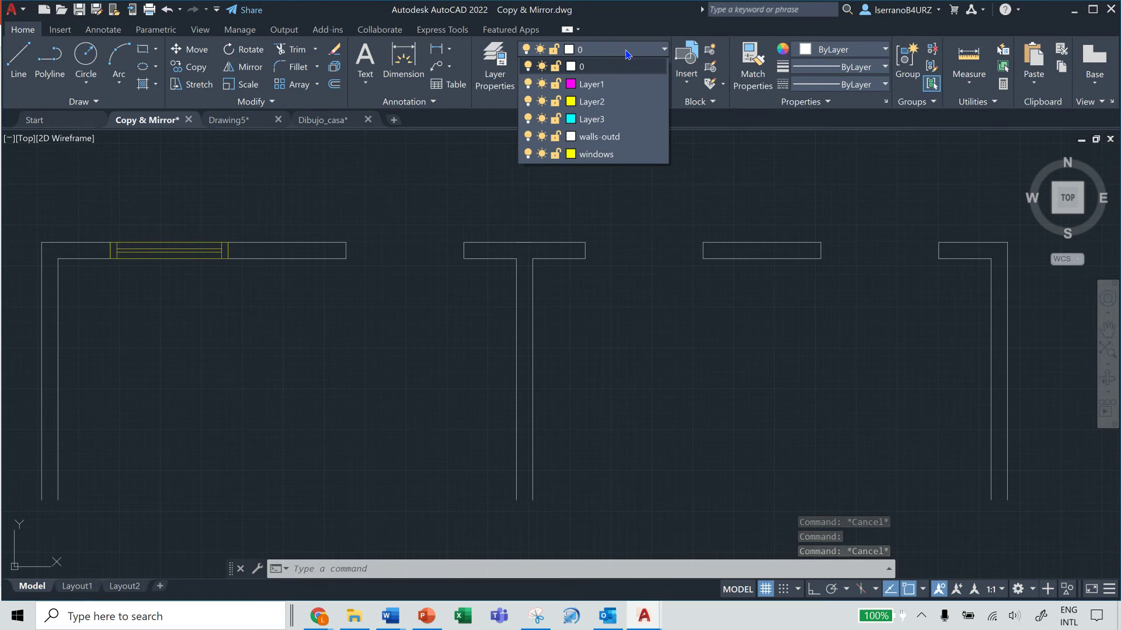
{"action": "left_click", "coordinate": [527, 154]}
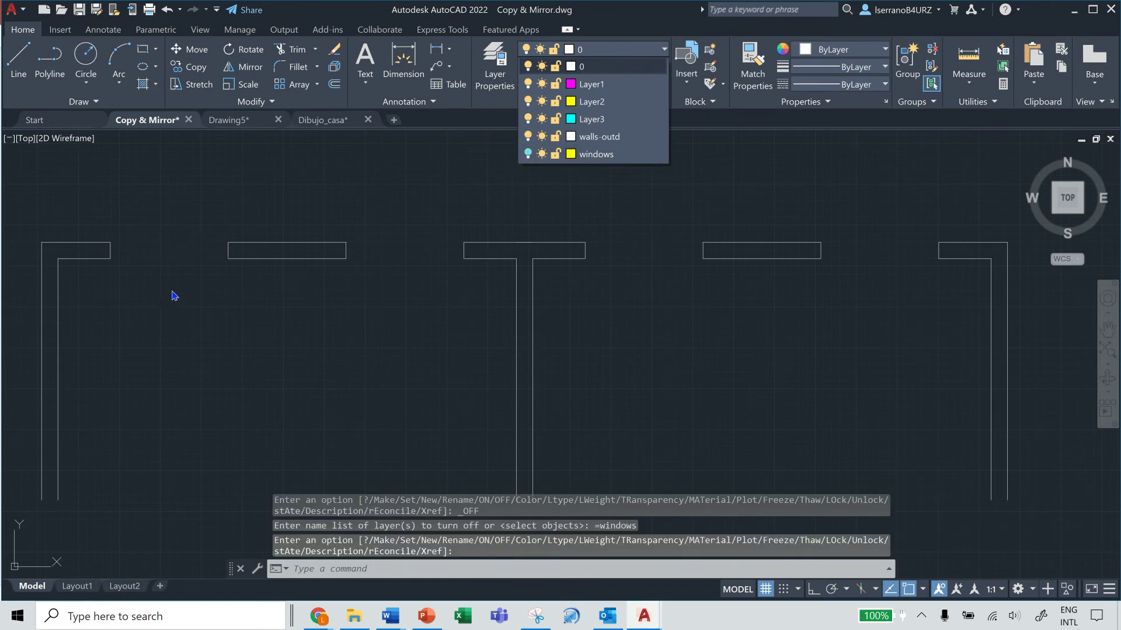
{"action": "left_click", "coordinate": [224, 265]}
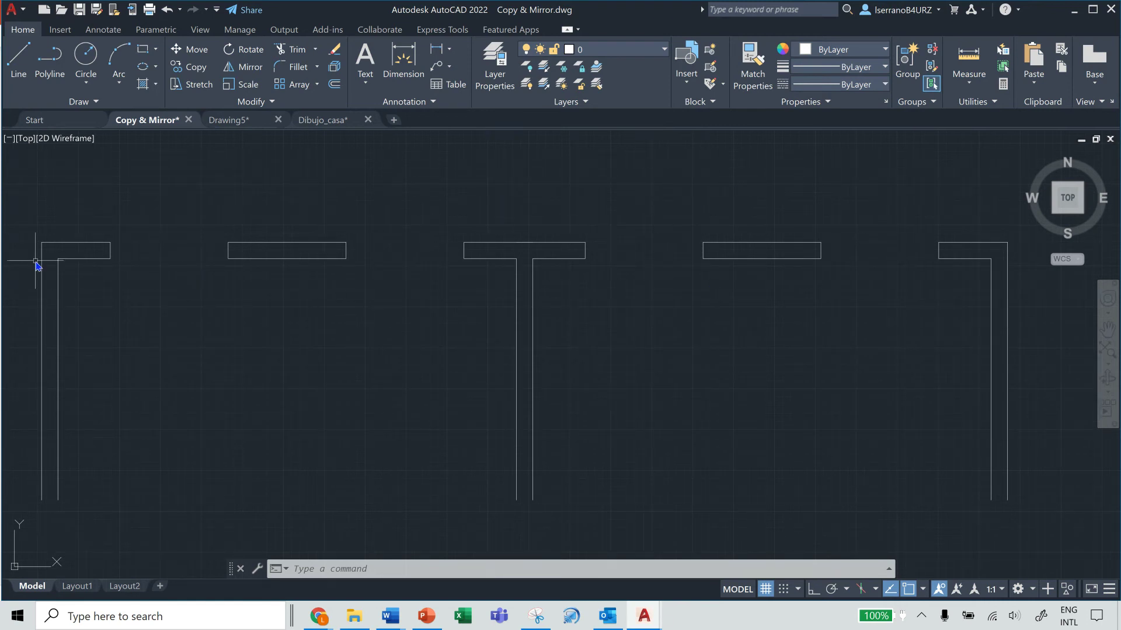
Step: Select and clear the top-left wall's end and top lines to inspect them
{"action": "left_click", "coordinate": [125, 251]}
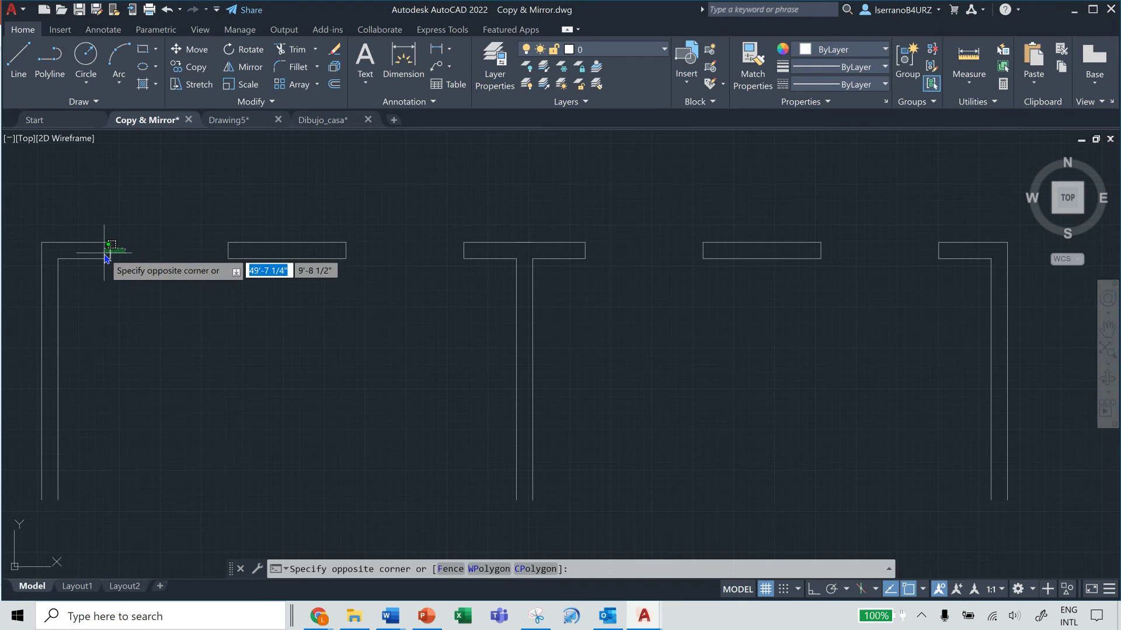
{"action": "left_click", "coordinate": [105, 252]}
{"action": "key", "text": "Escape"}
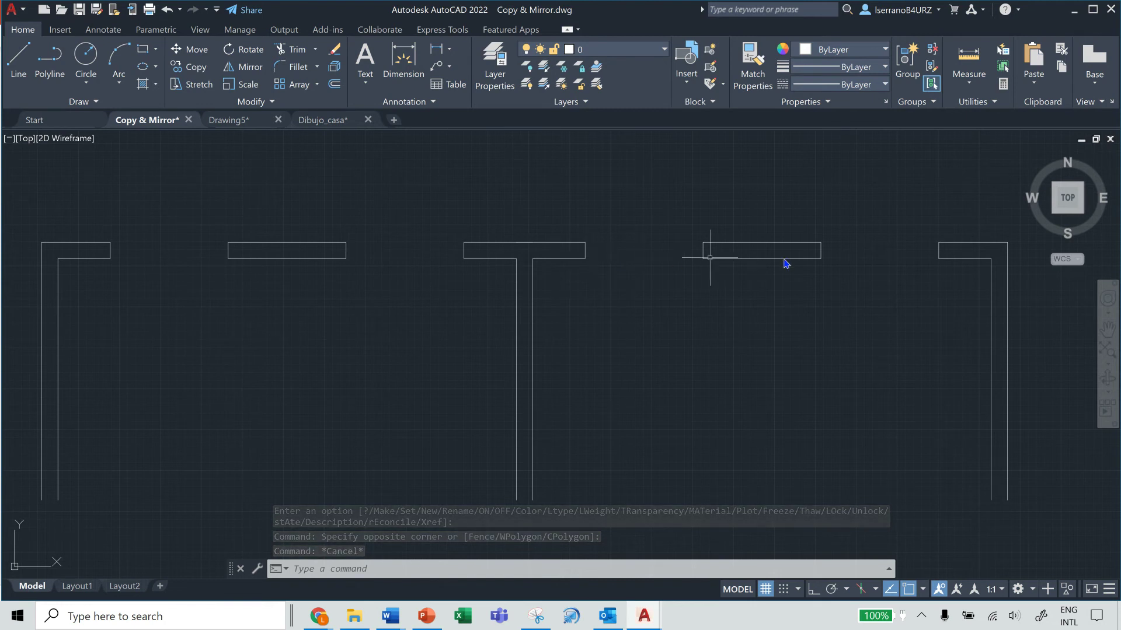
{"action": "key", "text": "Escape"}
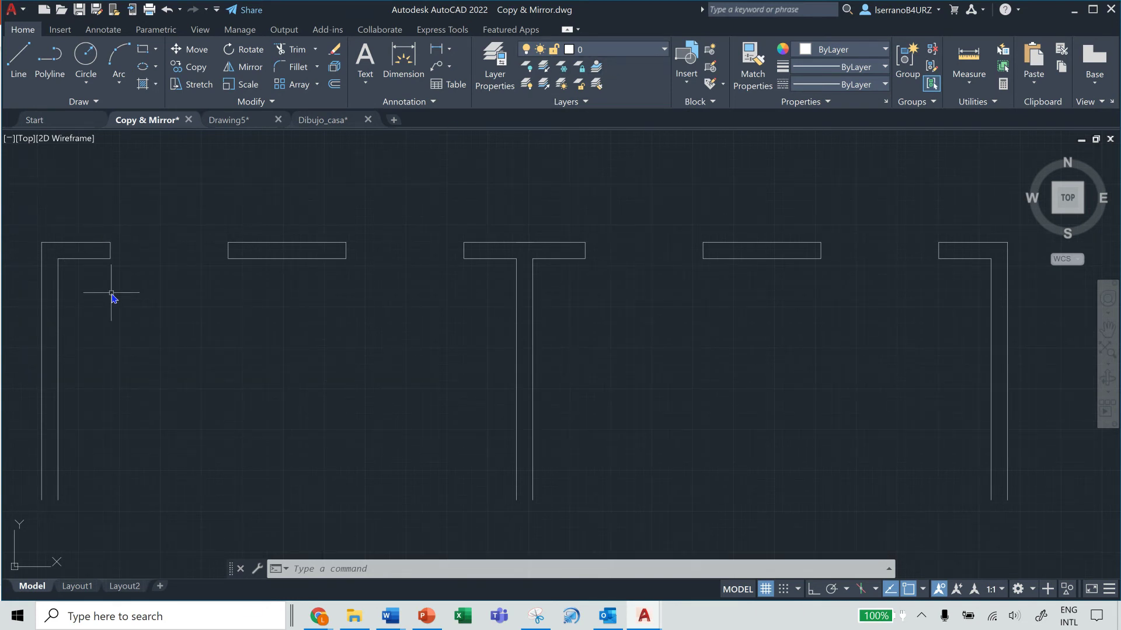
{"action": "left_click", "coordinate": [112, 231]}
{"action": "left_click", "coordinate": [83, 279]}
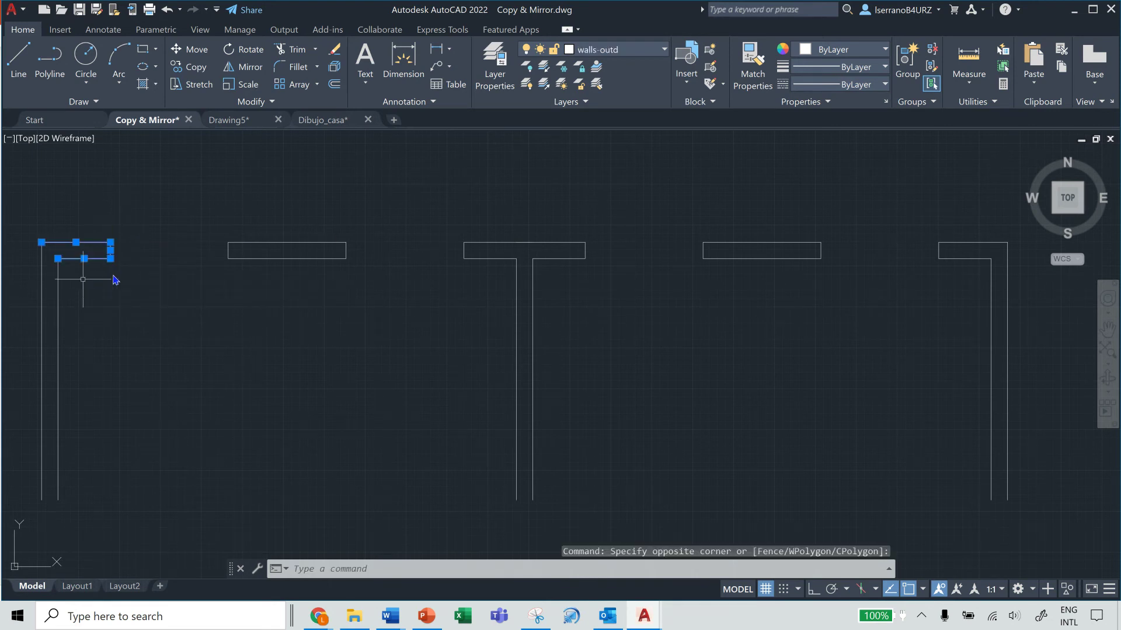
{"action": "key", "text": "Escape"}
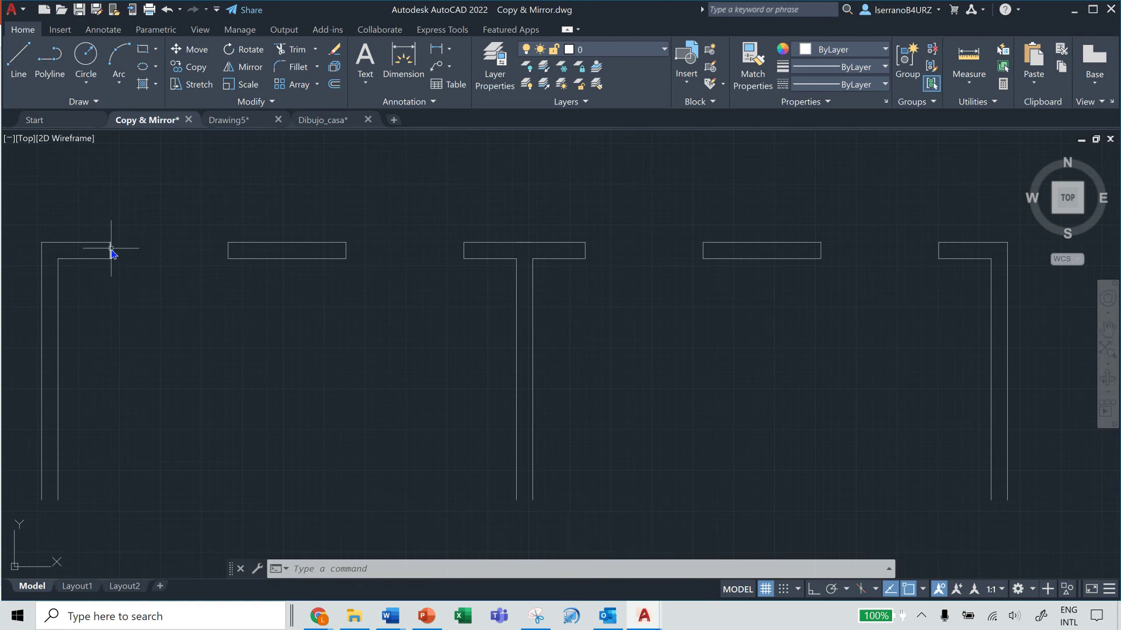
Step: Stretch the short vertical end line's bottom grip down to make it longer
{"action": "left_click", "coordinate": [111, 251]}
{"action": "left_click", "coordinate": [111, 259]}
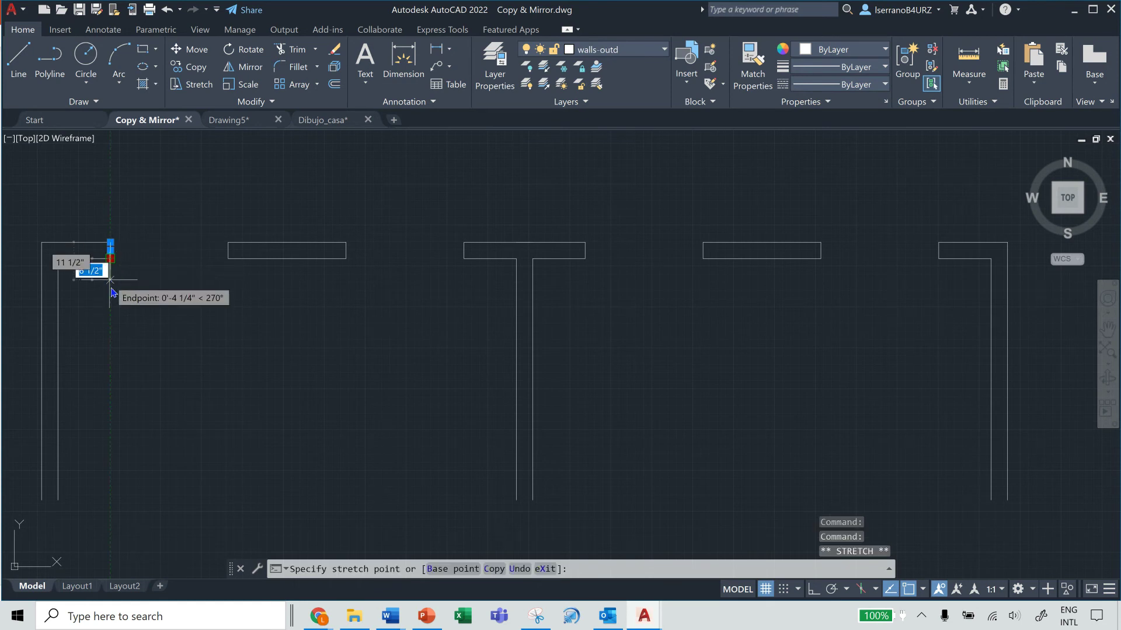
{"action": "left_click", "coordinate": [111, 343]}
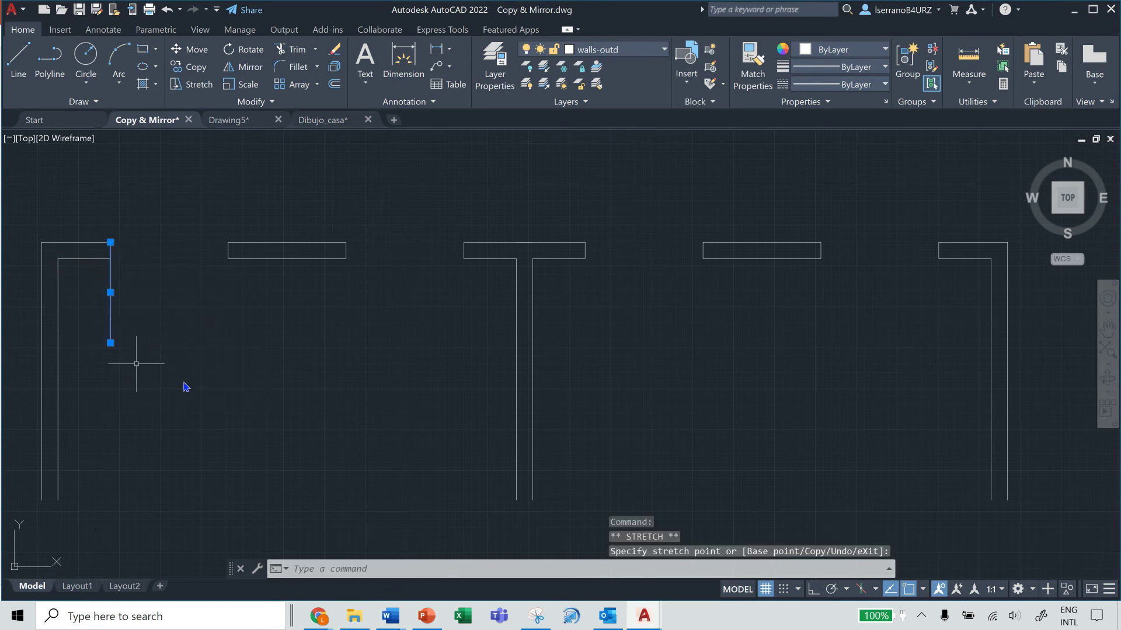
{"action": "key", "text": "Escape"}
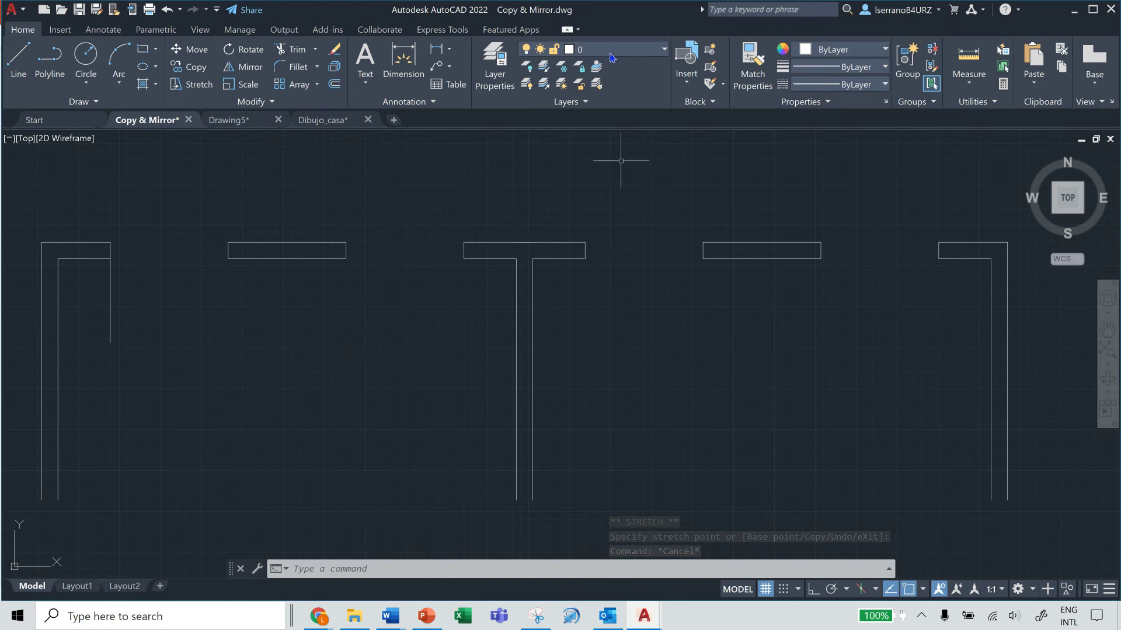
{"action": "left_click", "coordinate": [41, 198]}
Step: Clear the left-wall selection, lock walls-outd, and switch the windows layer back on
{"action": "left_click", "coordinate": [227, 345]}
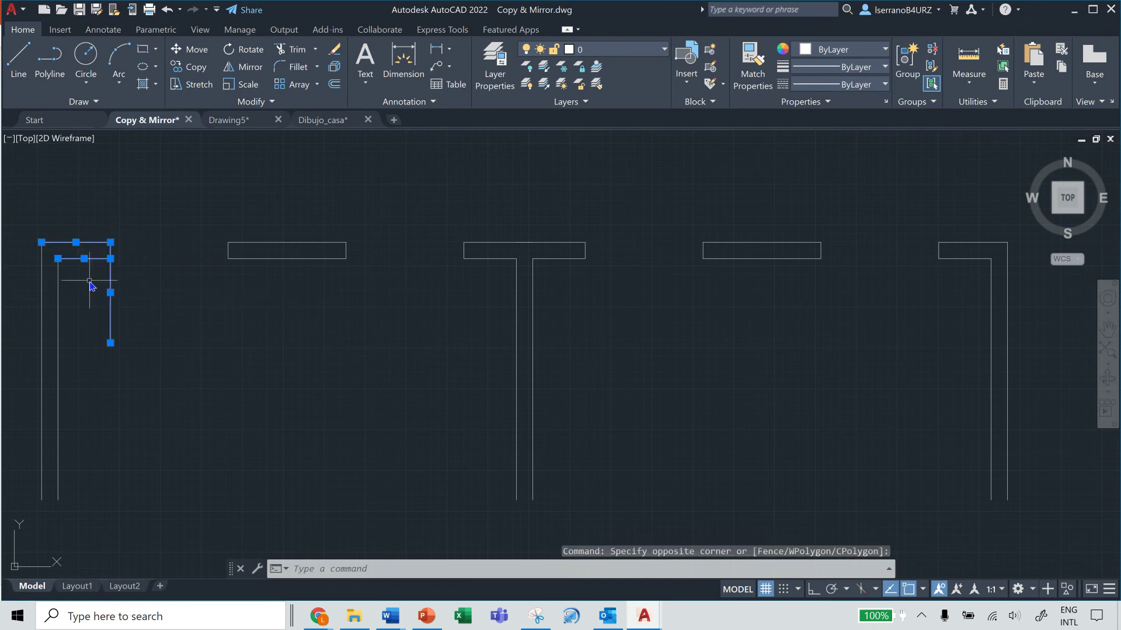
{"action": "key", "text": "Escape"}
{"action": "key", "text": "Escape"}
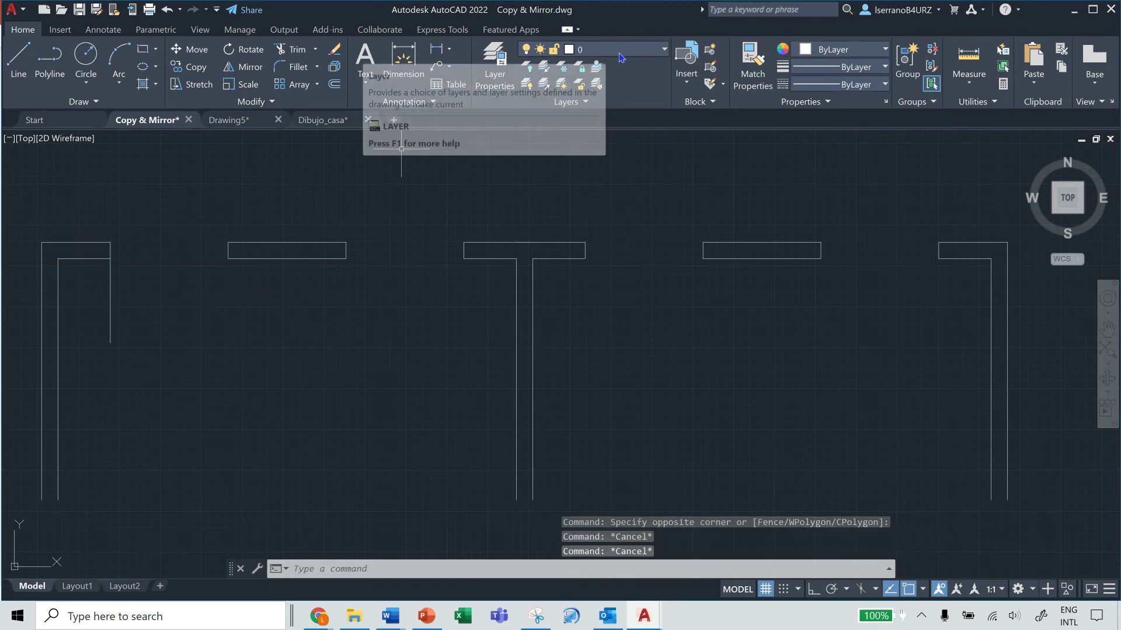
{"action": "left_click", "coordinate": [624, 56]}
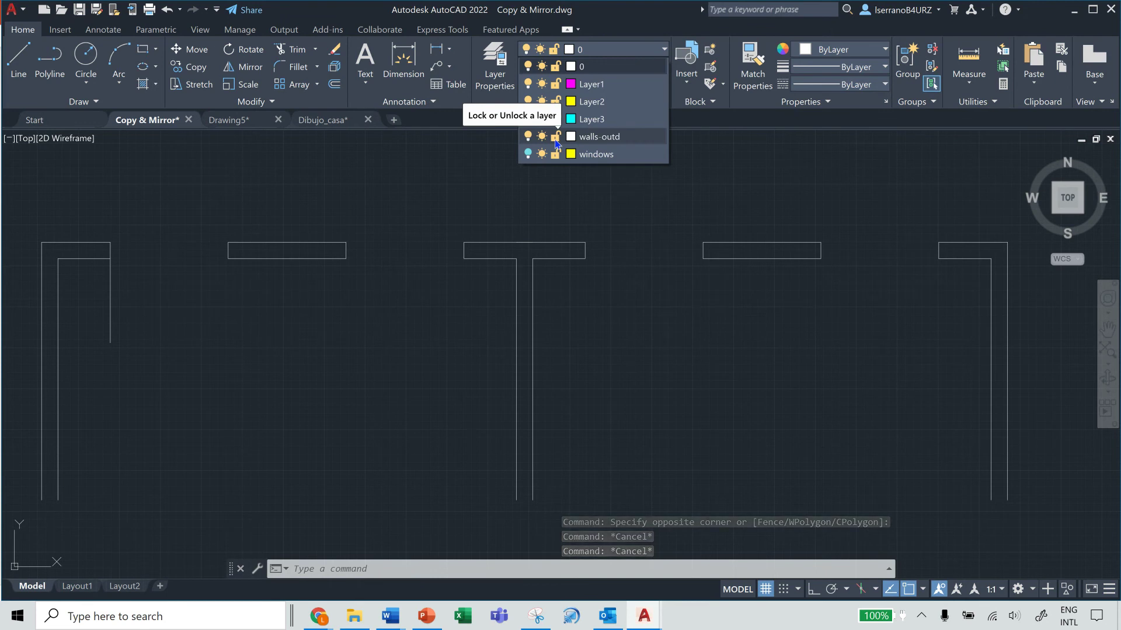
{"action": "left_click", "coordinate": [556, 137]}
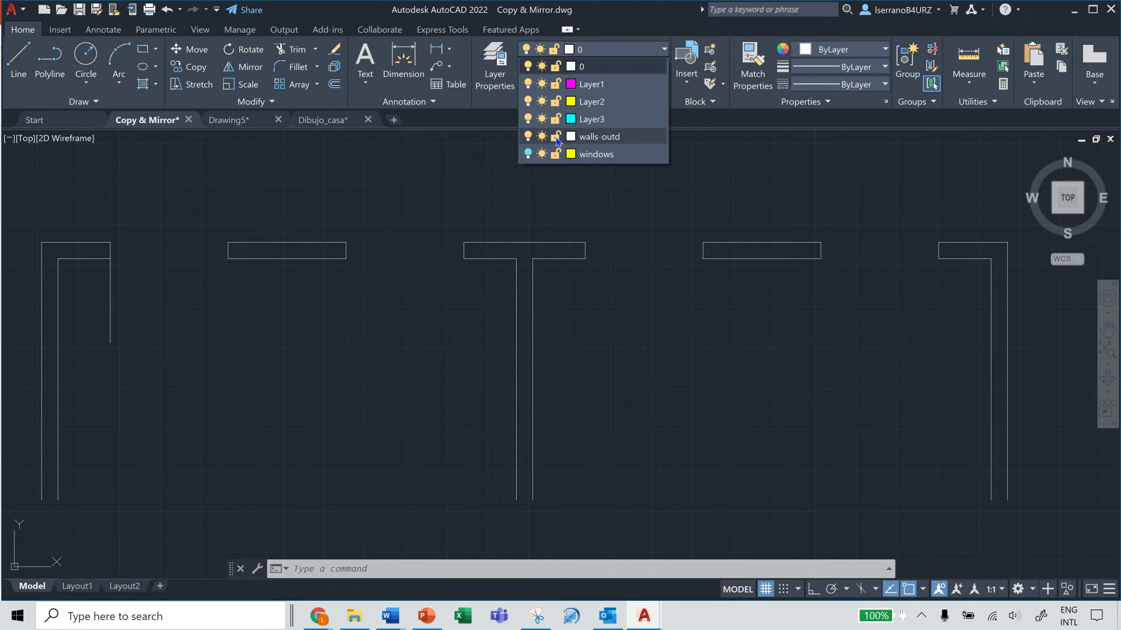
{"action": "left_click", "coordinate": [557, 137]}
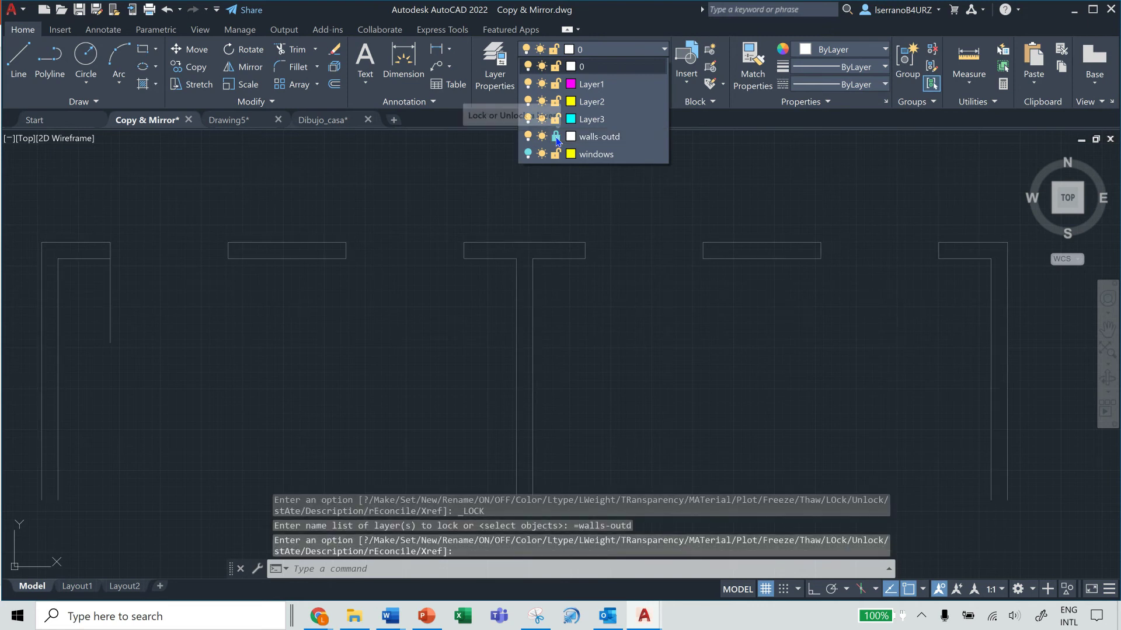
{"action": "left_click", "coordinate": [362, 316]}
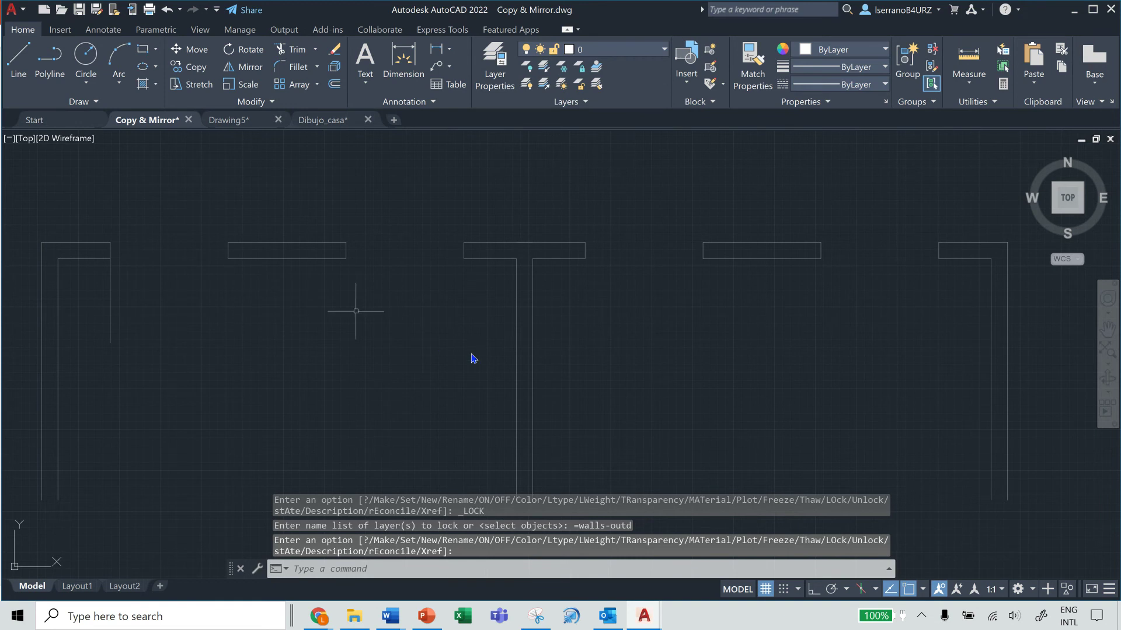
{"action": "left_click", "coordinate": [619, 53]}
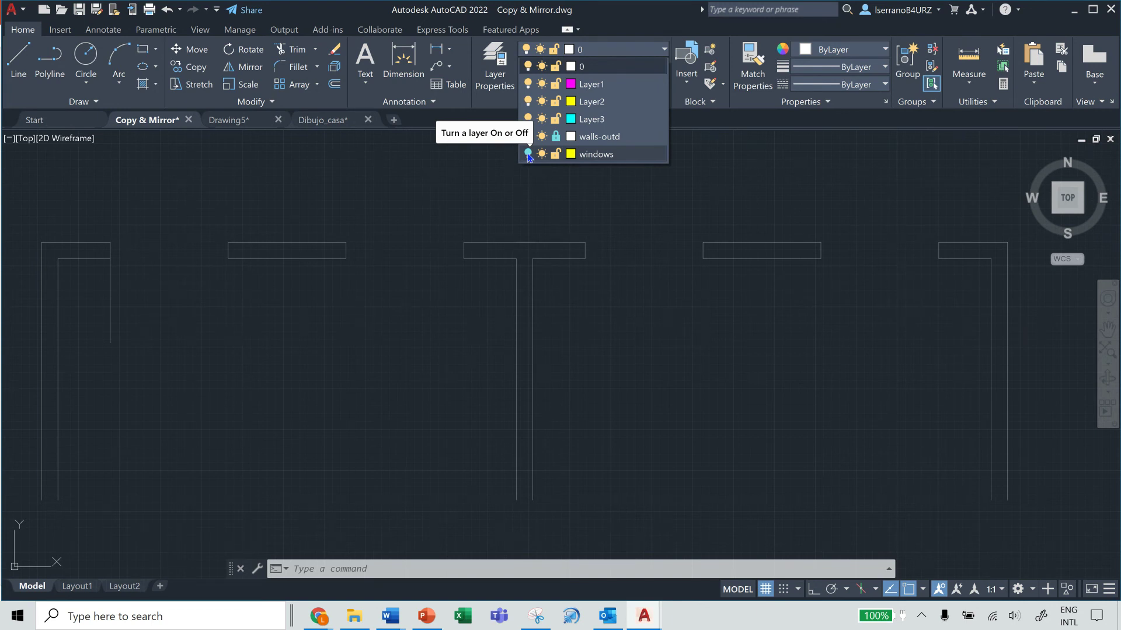
{"action": "left_click", "coordinate": [528, 154]}
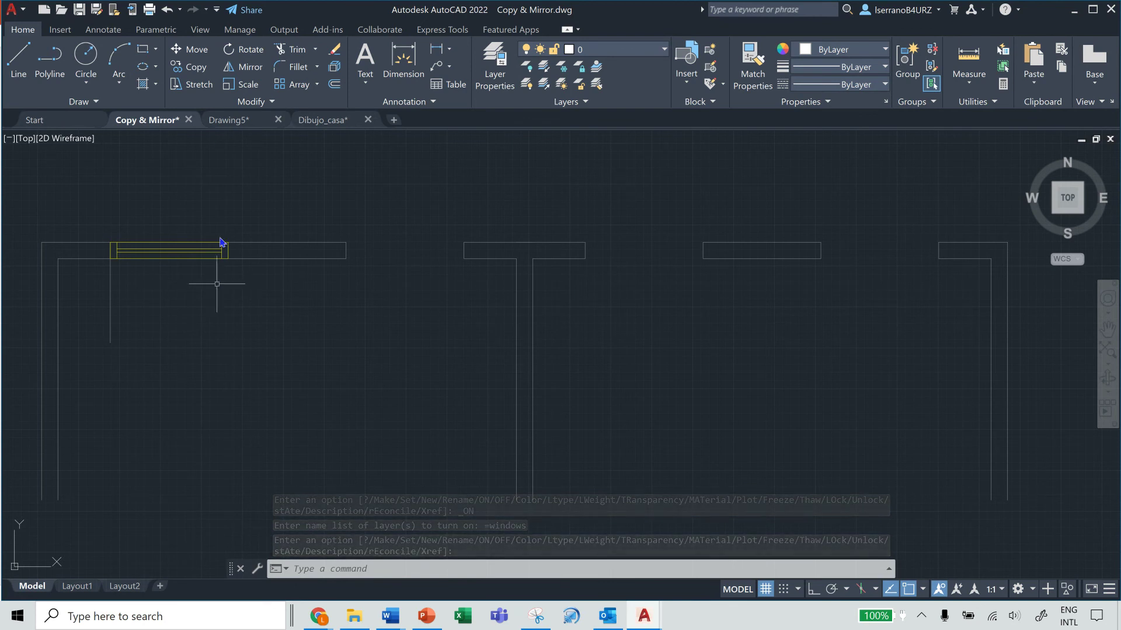
Step: Copy the yellow window block from its right corner into the second, third and fourth openings
{"action": "left_click", "coordinate": [195, 69]}
{"action": "left_click", "coordinate": [104, 232]}
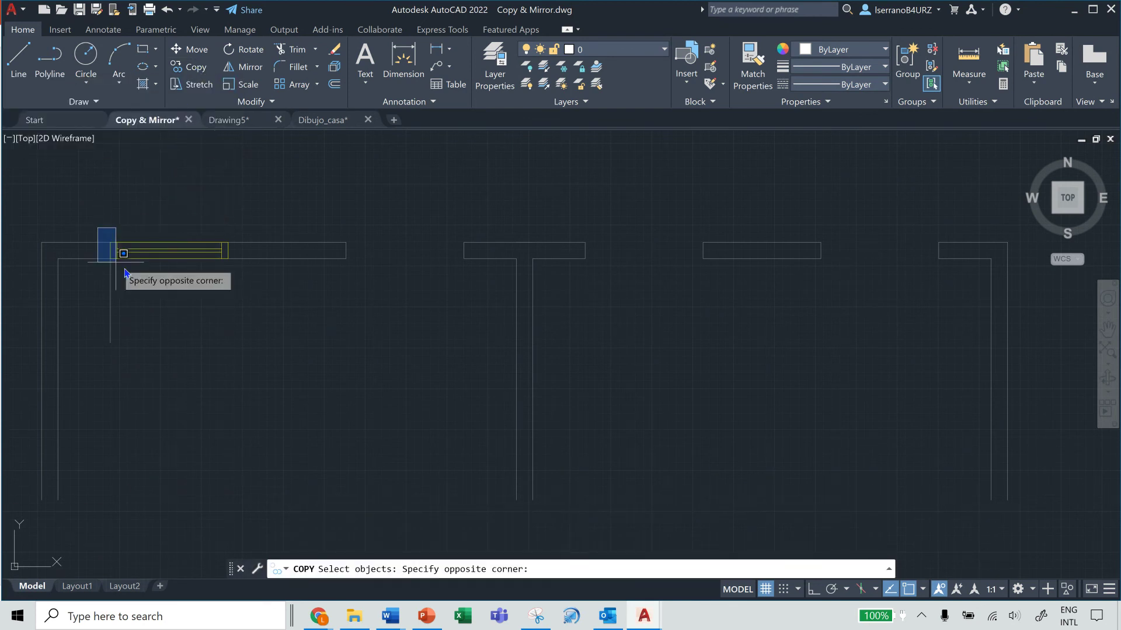
{"action": "left_click", "coordinate": [247, 286]}
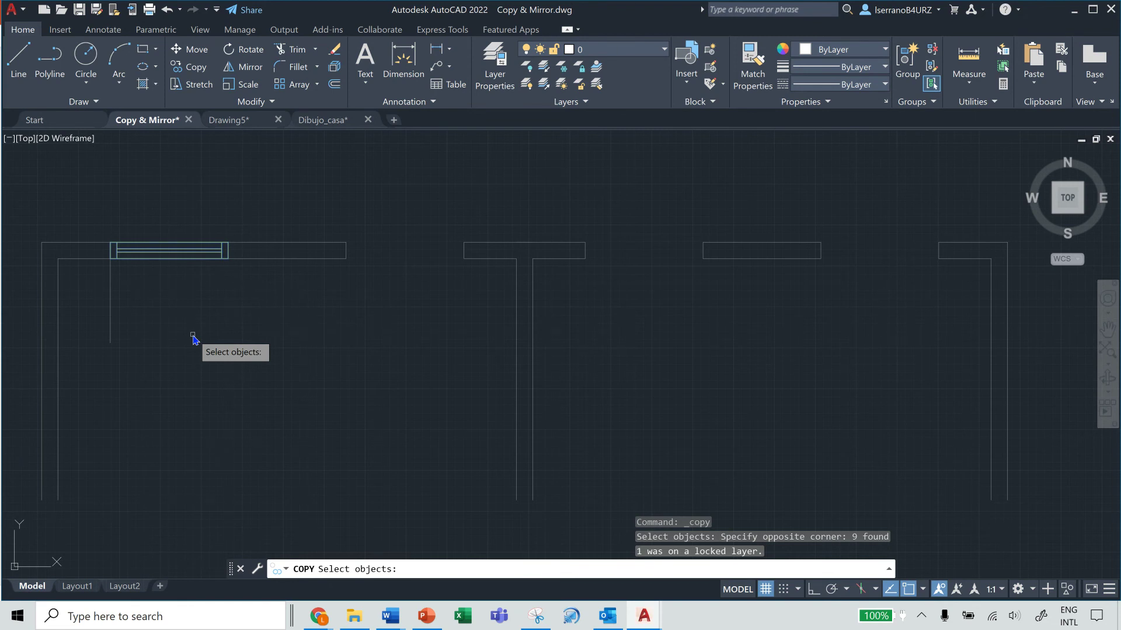
{"action": "key", "text": "Return"}
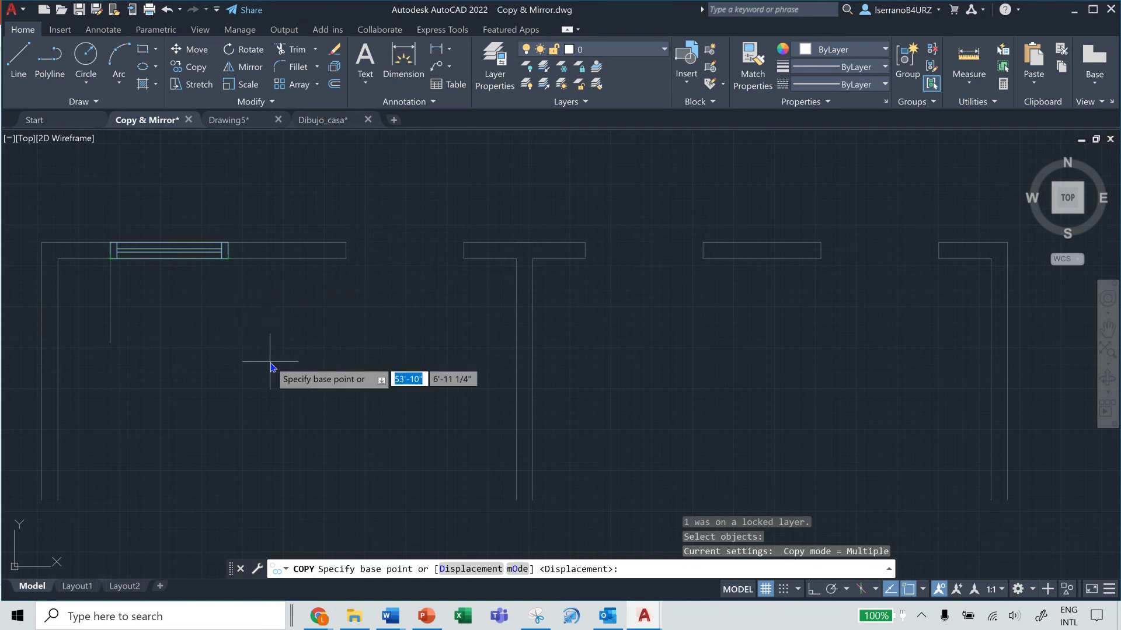
{"action": "left_click", "coordinate": [231, 259]}
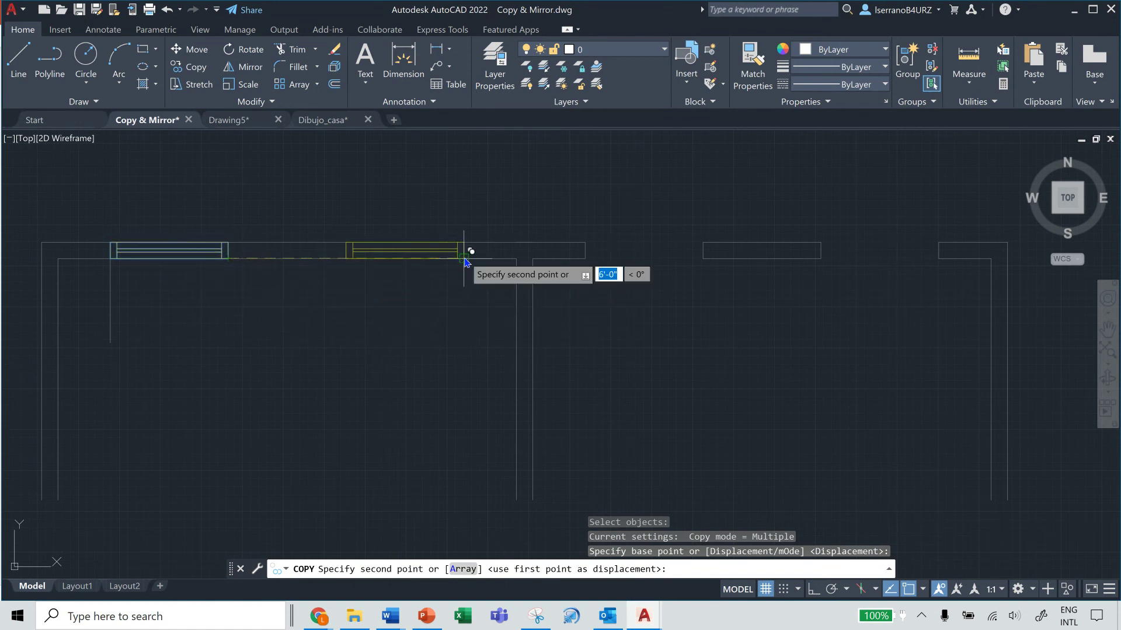
{"action": "left_click", "coordinate": [464, 259]}
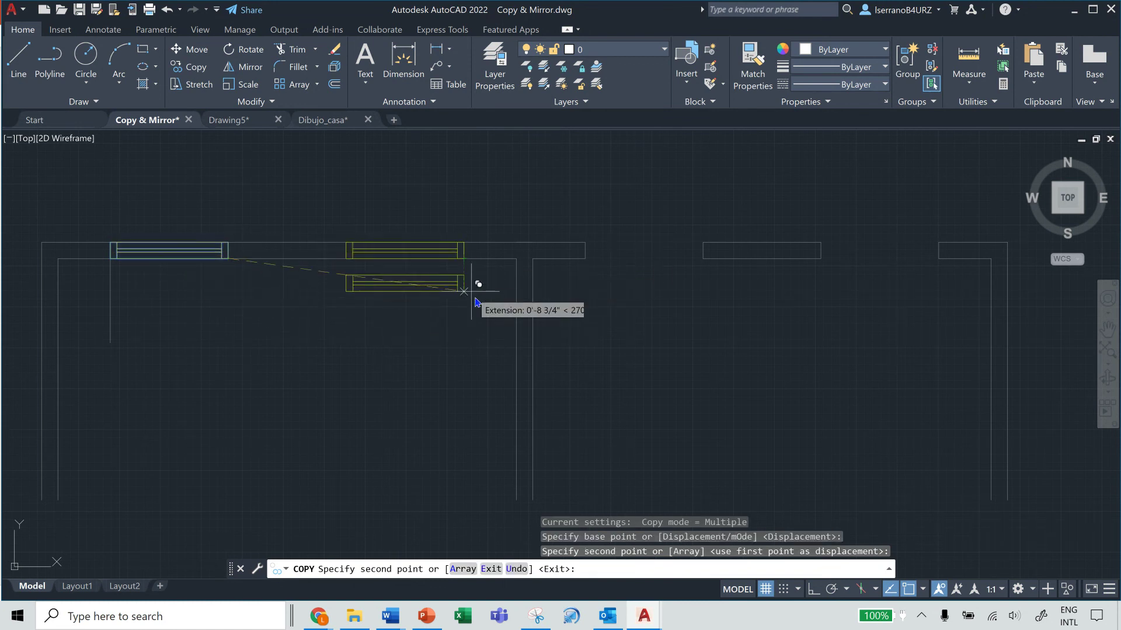
{"action": "left_click", "coordinate": [702, 268]}
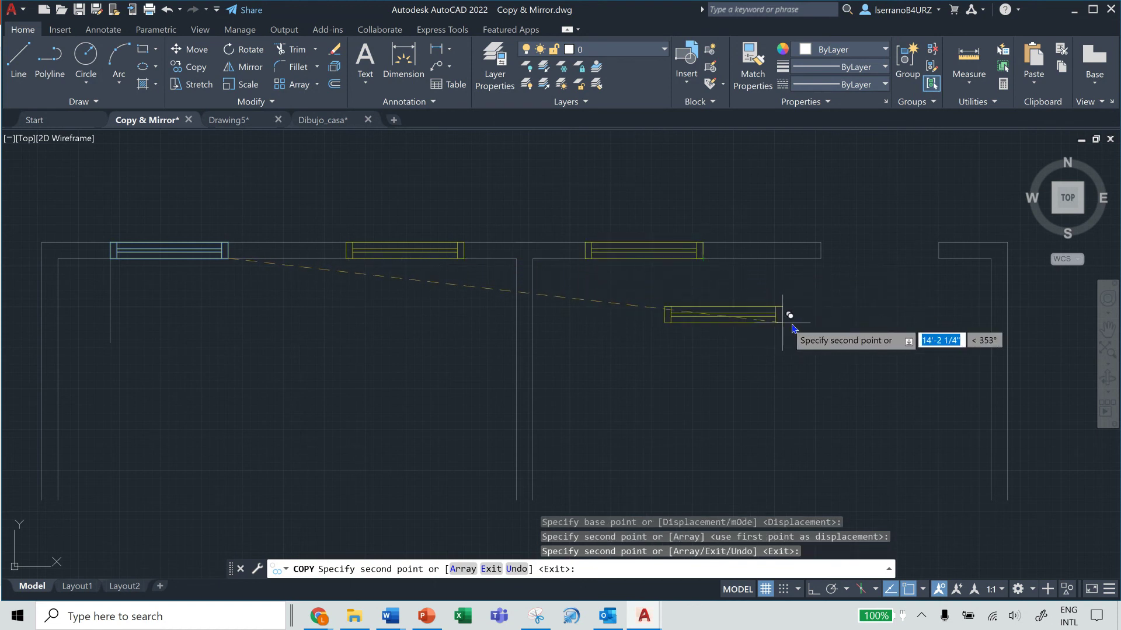
{"action": "left_click", "coordinate": [938, 258]}
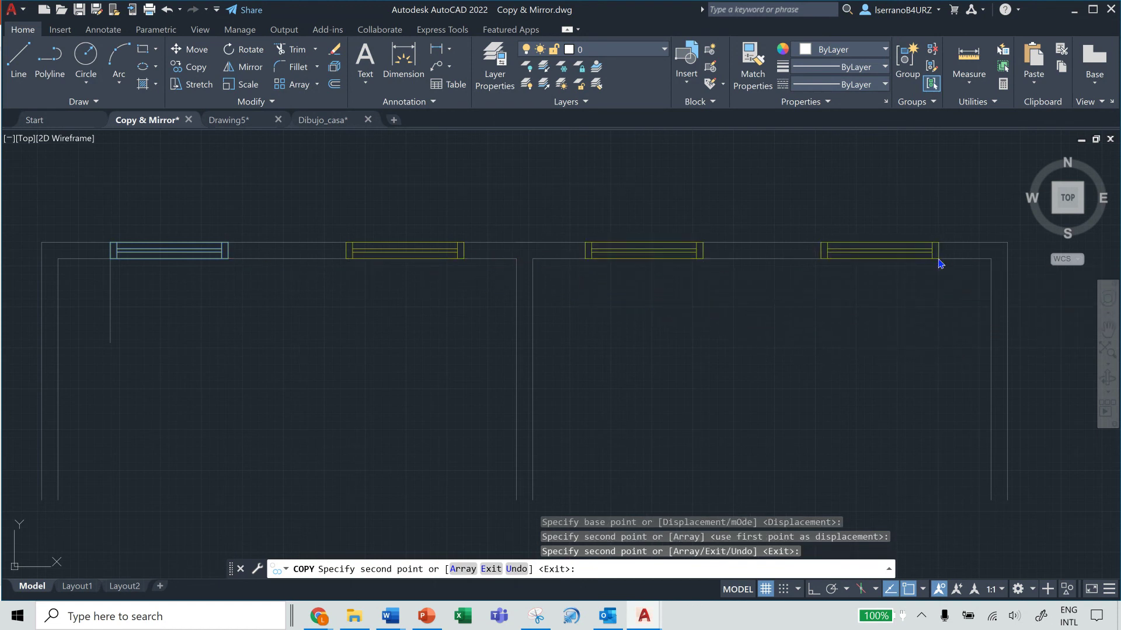
{"action": "key", "text": "Escape"}
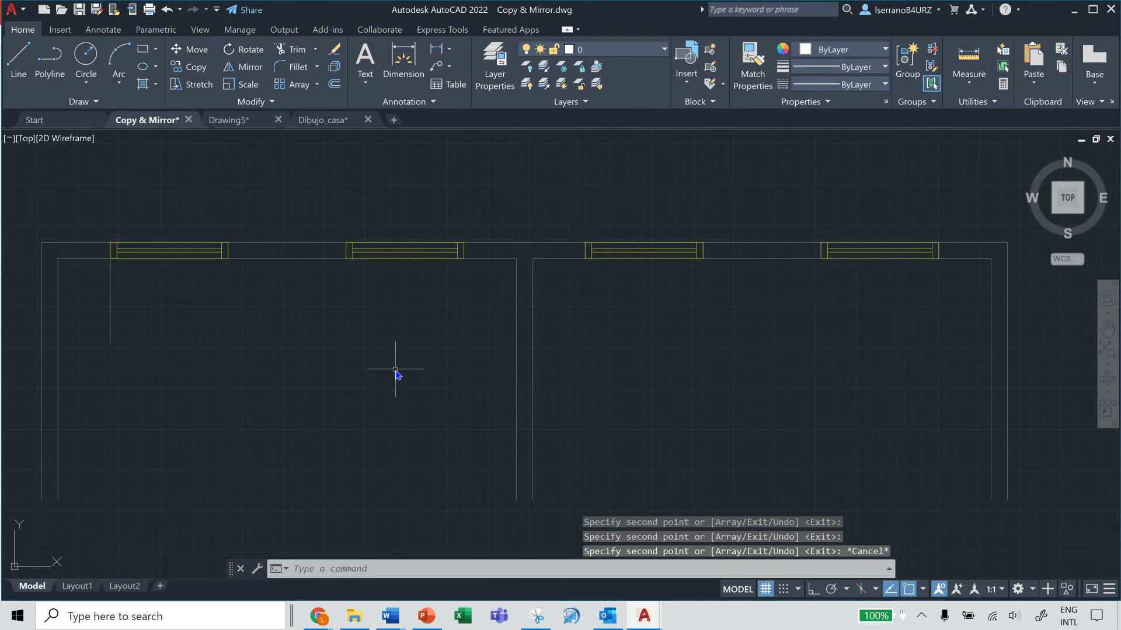
Step: Clear the wall line selection and unlock the walls-outd layer in the Layer list
{"action": "left_click", "coordinate": [142, 307]}
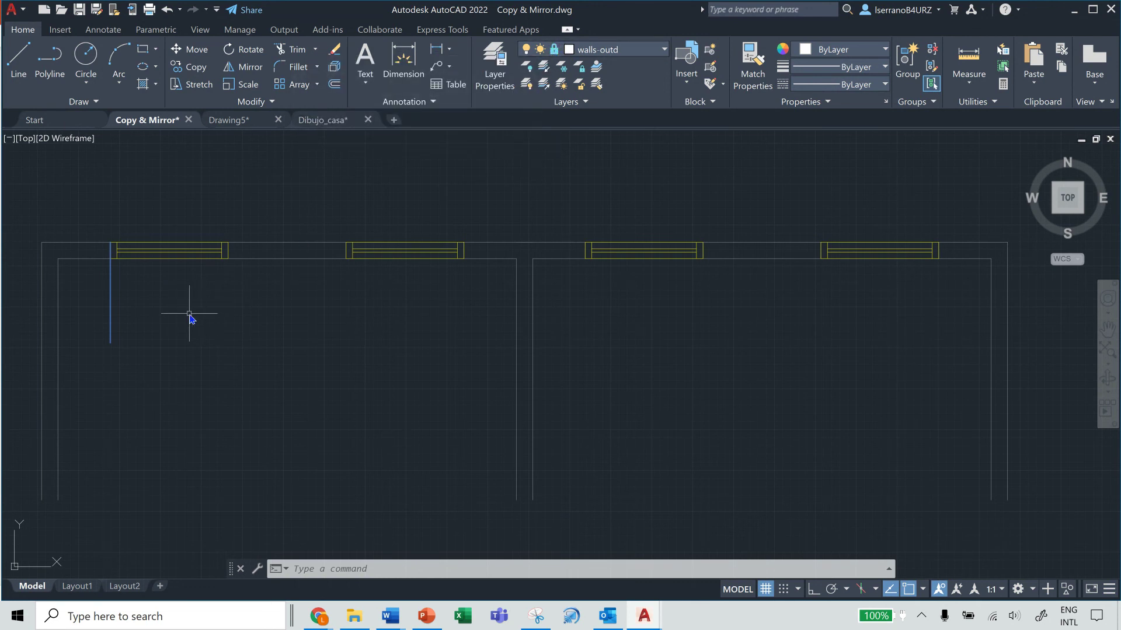
{"action": "key", "text": "Escape"}
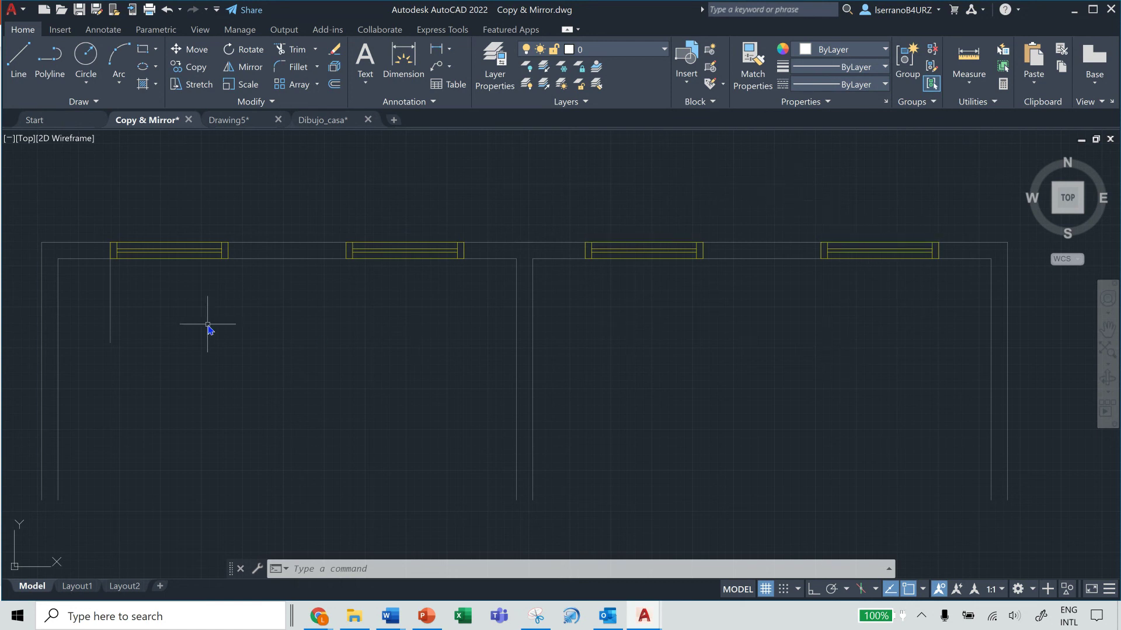
{"action": "key", "text": "Escape"}
{"action": "key", "text": "Escape"}
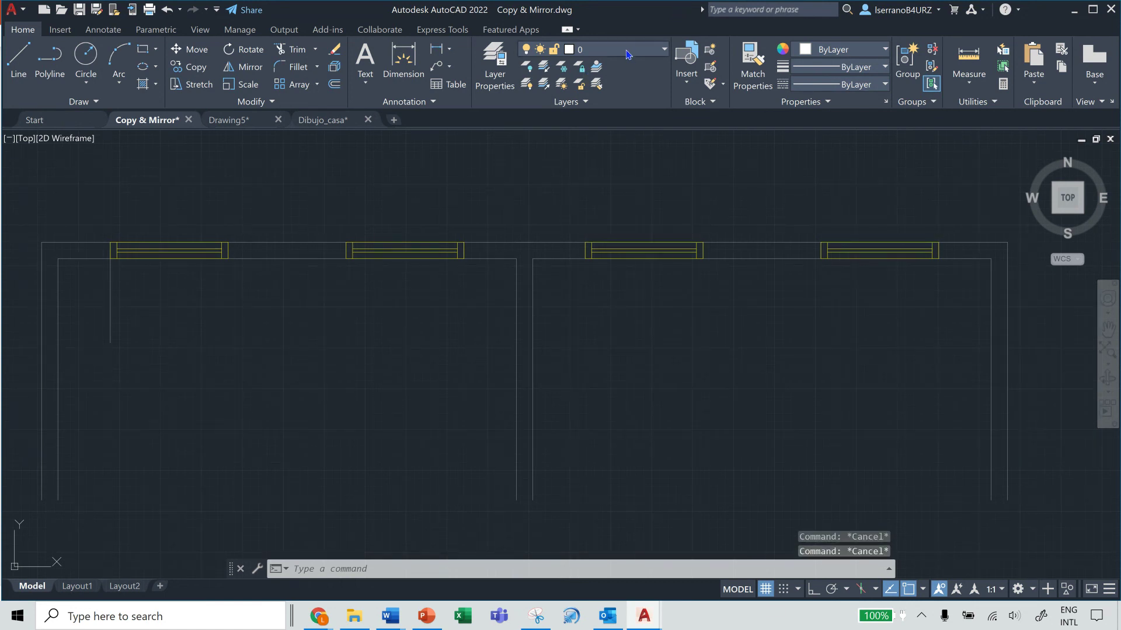
{"action": "left_click", "coordinate": [627, 55]}
{"action": "left_click", "coordinate": [556, 137]}
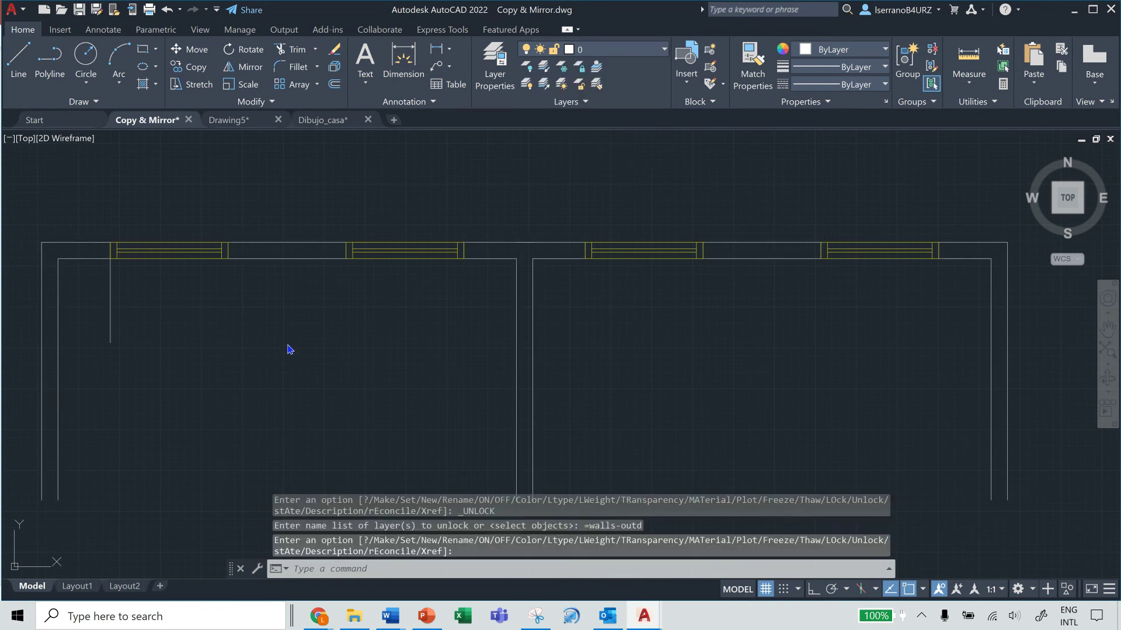